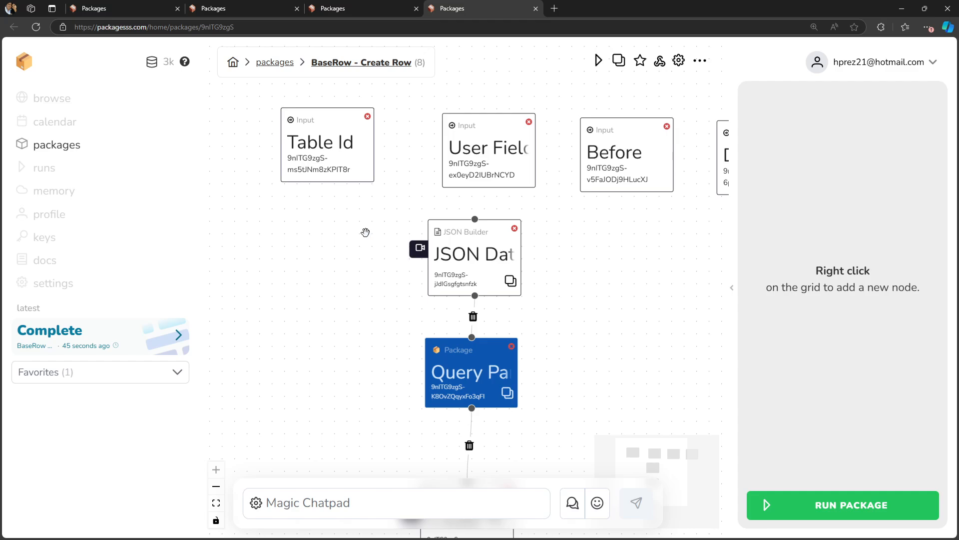
Review the Table Id and User Field Names input settings, and shift the User Field Names node slightly closer to Table Id
{"action": "left_click", "coordinate": [357, 176]}
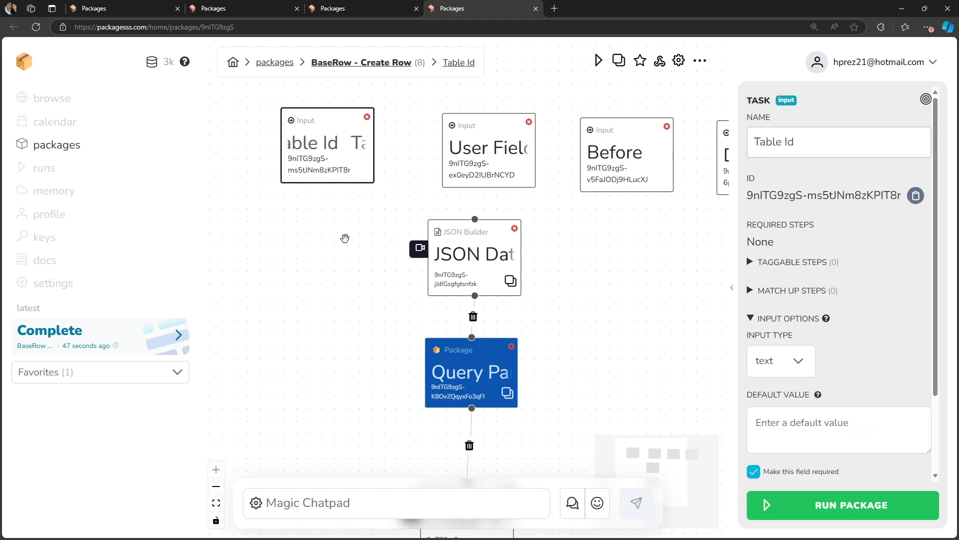
{"action": "left_click", "coordinate": [492, 150]}
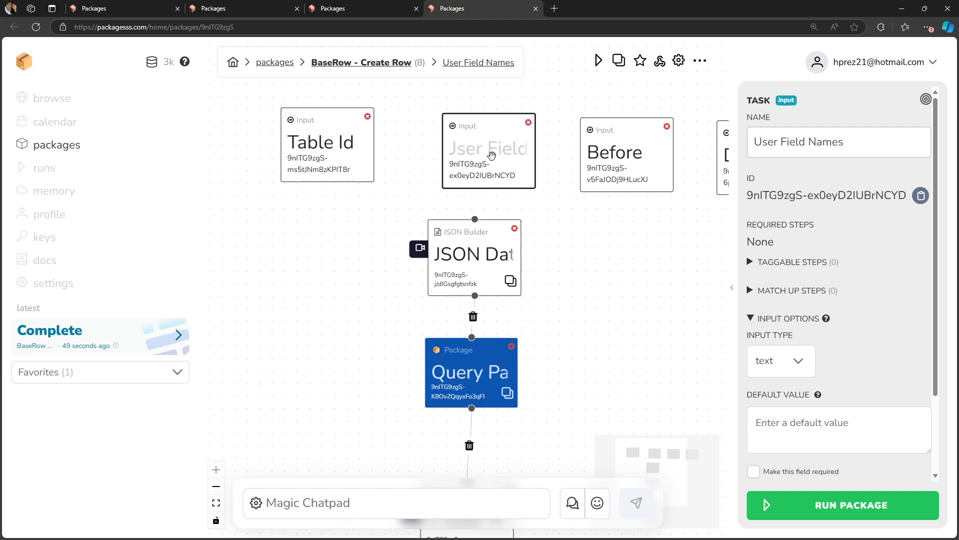
{"action": "left_click_drag", "start_coordinate": [492, 150], "coordinate": [474, 147]}
{"action": "left_click", "coordinate": [339, 169]}
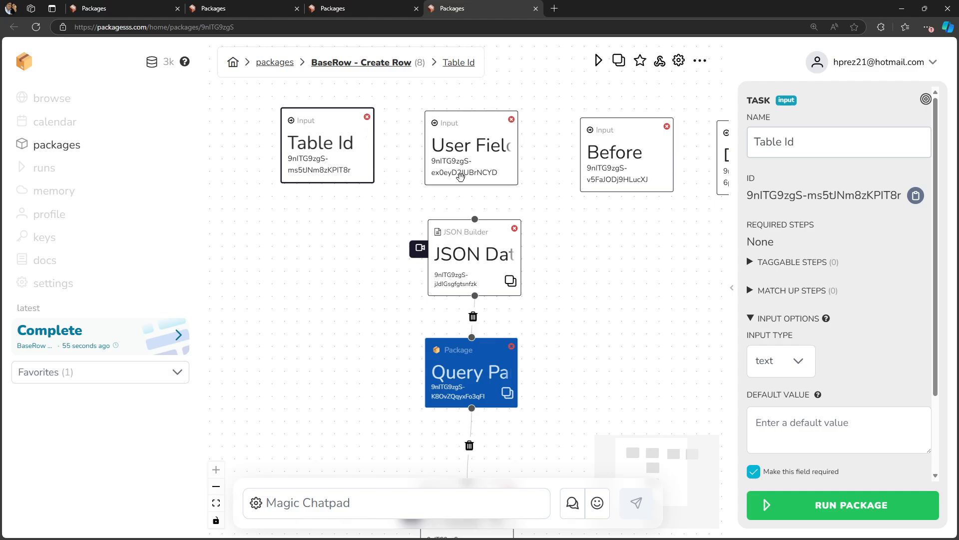
{"action": "left_click", "coordinate": [494, 173]}
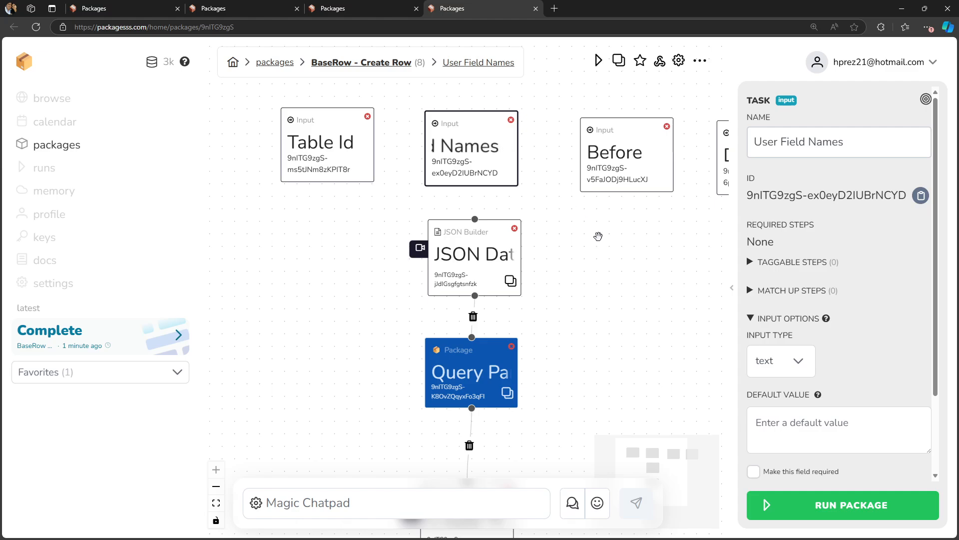
Line up the Before and Data input nodes with the User Field Names node, and review Before's input options
{"action": "left_click_drag", "start_coordinate": [601, 228], "coordinate": [469, 246]}
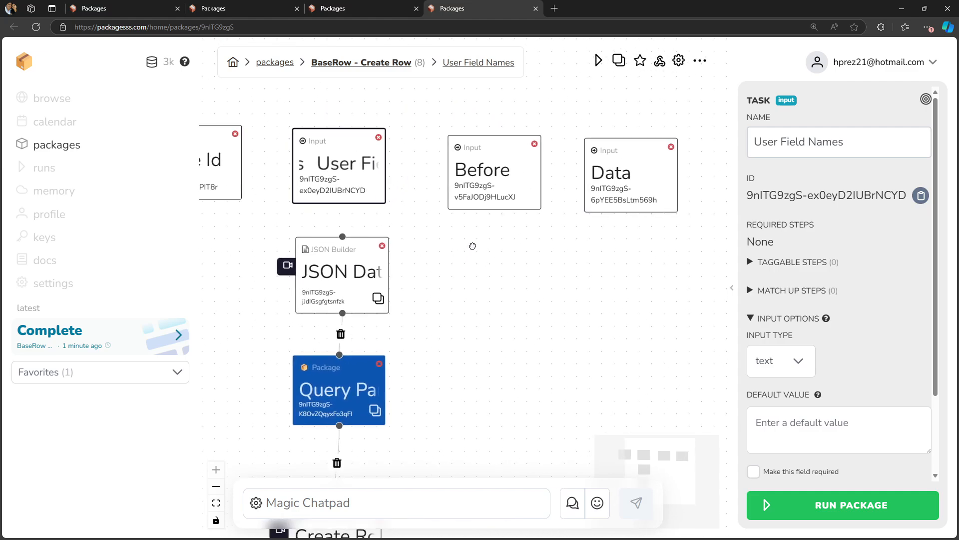
{"action": "left_click_drag", "start_coordinate": [493, 188], "coordinate": [475, 178]}
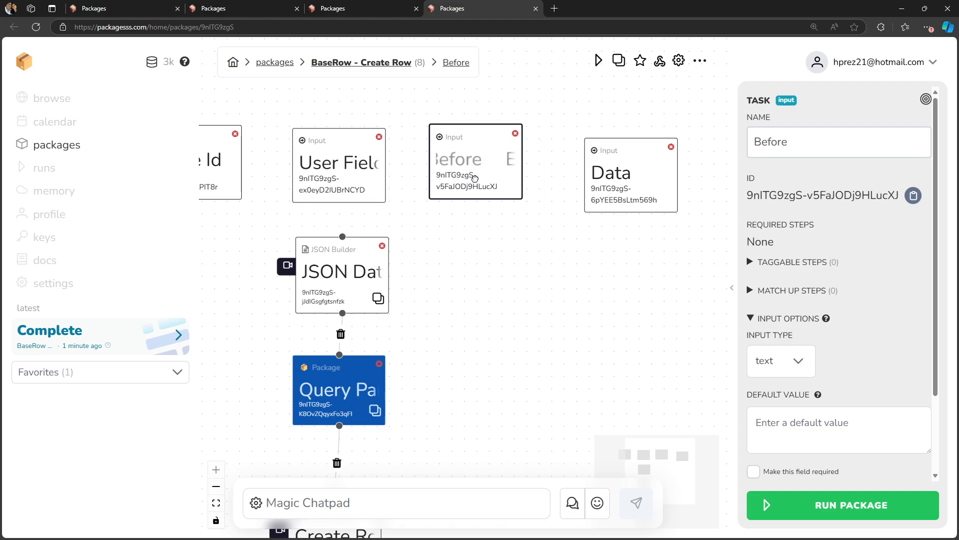
{"action": "left_click", "coordinate": [498, 230]}
{"action": "left_click", "coordinate": [487, 177]}
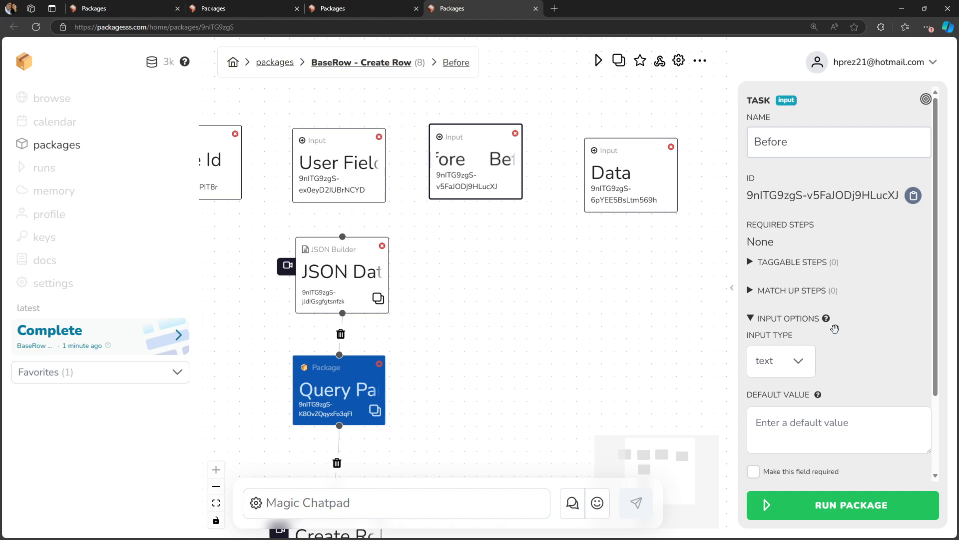
{"action": "scroll", "coordinate": [848, 342], "scroll_direction": "down", "scroll_amount": 2}
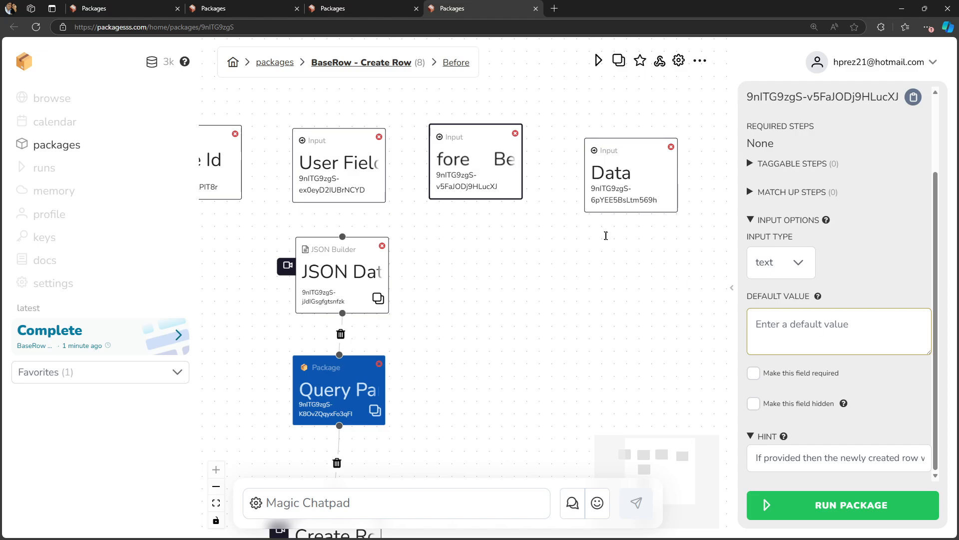
{"action": "left_click_drag", "start_coordinate": [642, 201], "coordinate": [627, 191]}
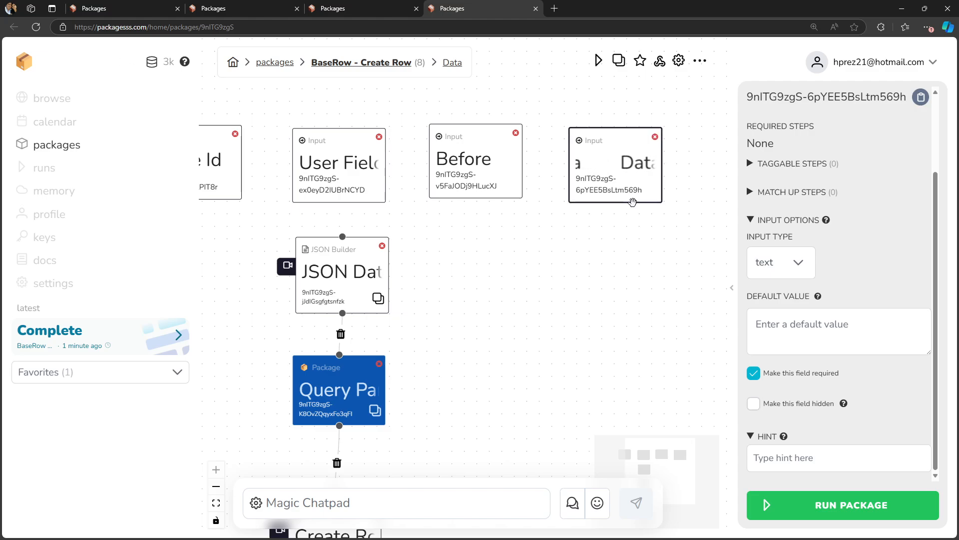
Examine the JSON Data builder's keys and values and the settings of the Query Parameters package node
{"action": "left_click_drag", "start_coordinate": [520, 284], "coordinate": [598, 259]}
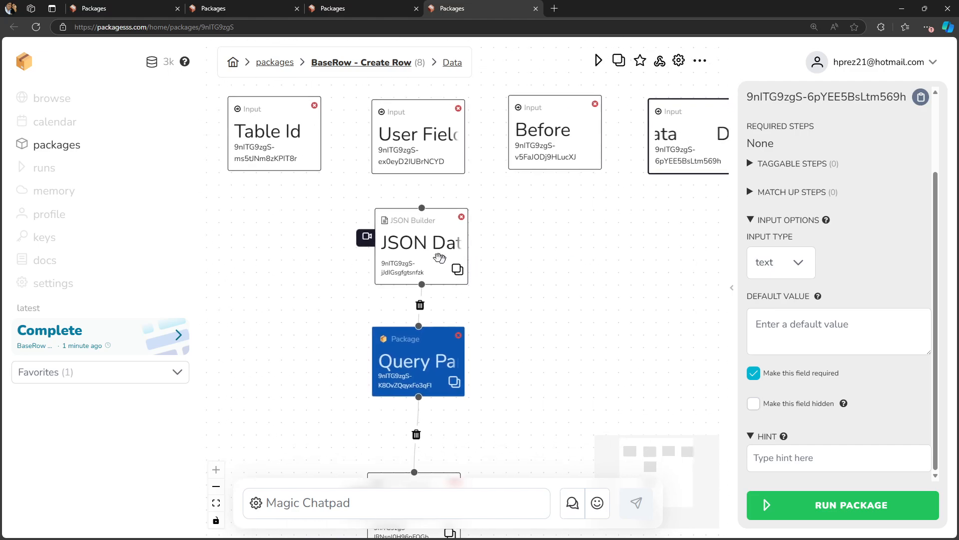
{"action": "left_click", "coordinate": [419, 235]}
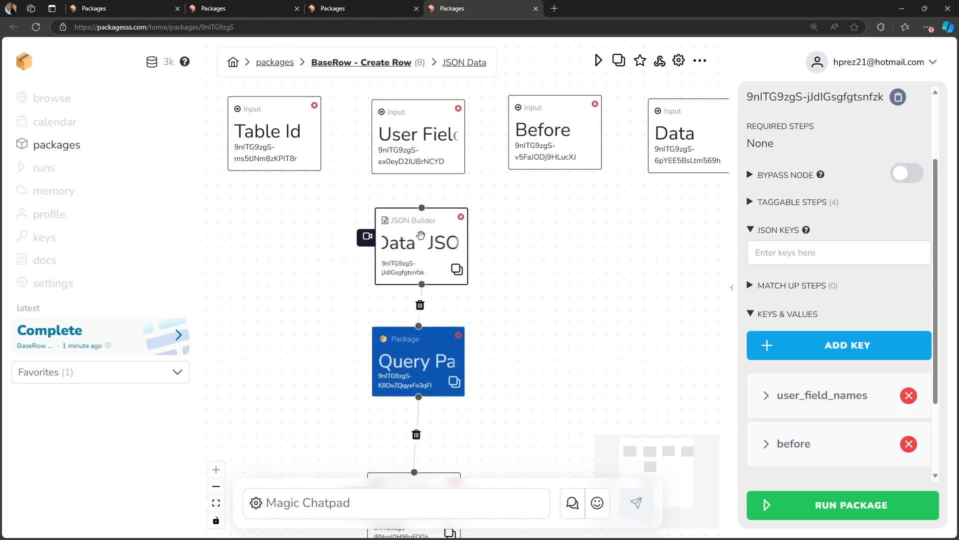
{"action": "scroll", "coordinate": [829, 350], "scroll_direction": "down", "scroll_amount": 2}
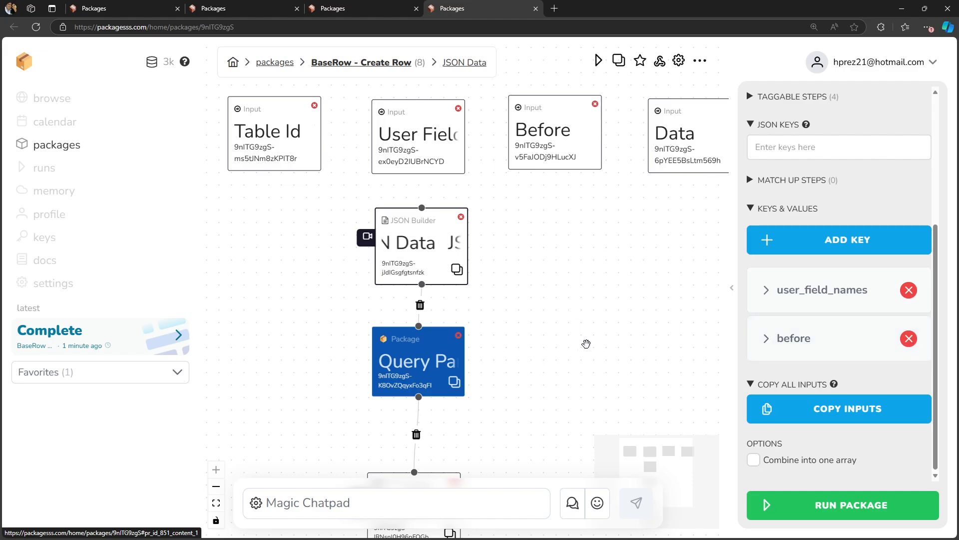
{"action": "left_click_drag", "start_coordinate": [585, 343], "coordinate": [575, 280]}
{"action": "left_click", "coordinate": [422, 297]}
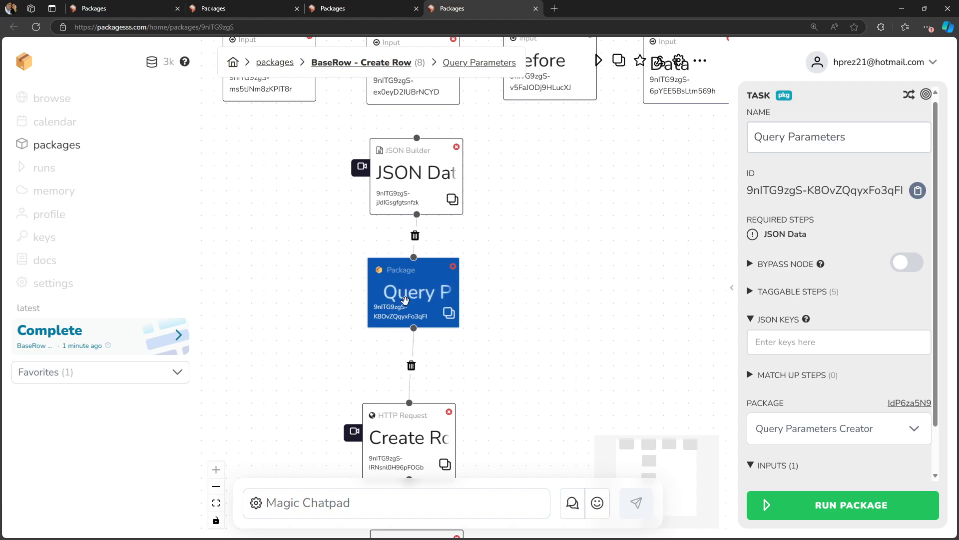
Examine the Create Row Request's URL, method, Content-Type header details and body
{"action": "scroll", "coordinate": [509, 367], "scroll_direction": "down", "scroll_amount": 2}
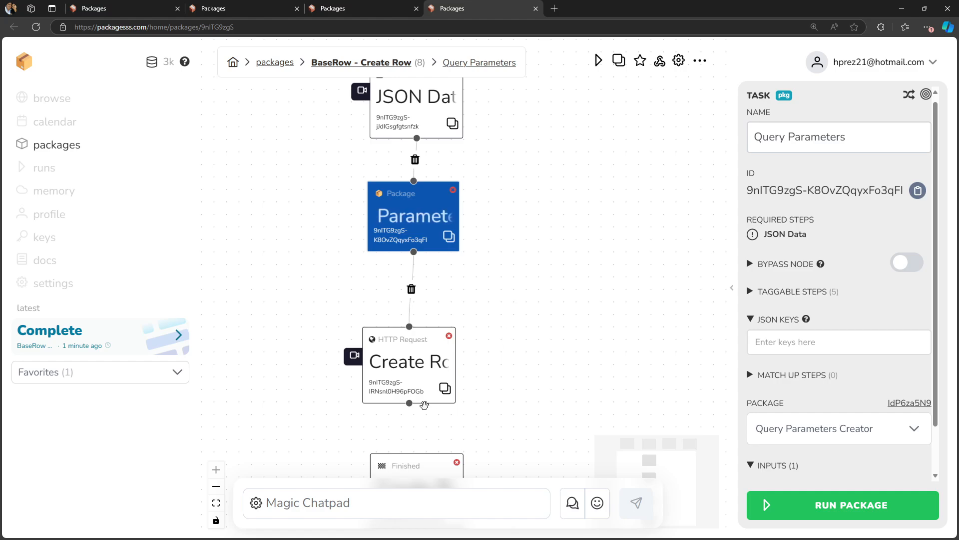
{"action": "left_click", "coordinate": [398, 363]}
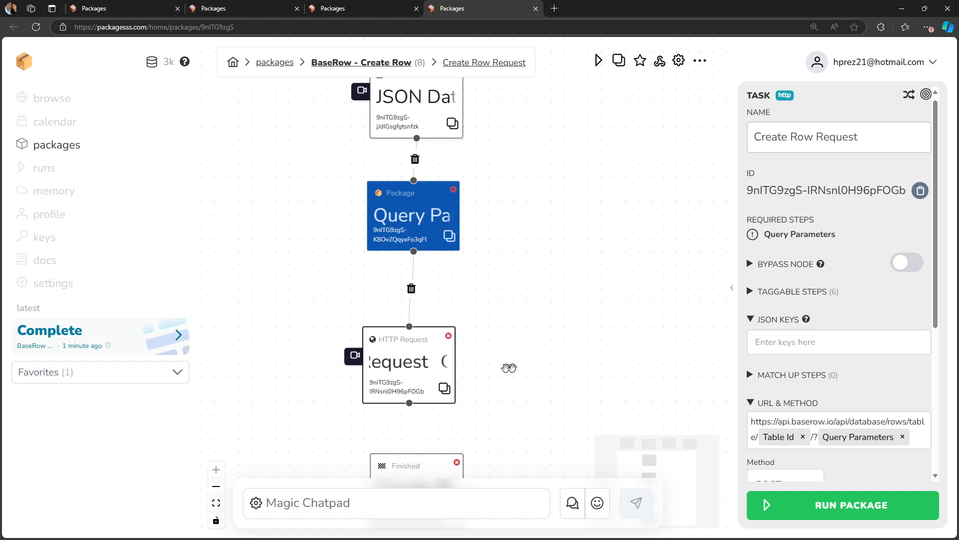
{"action": "scroll", "coordinate": [832, 347], "scroll_direction": "down", "scroll_amount": 3}
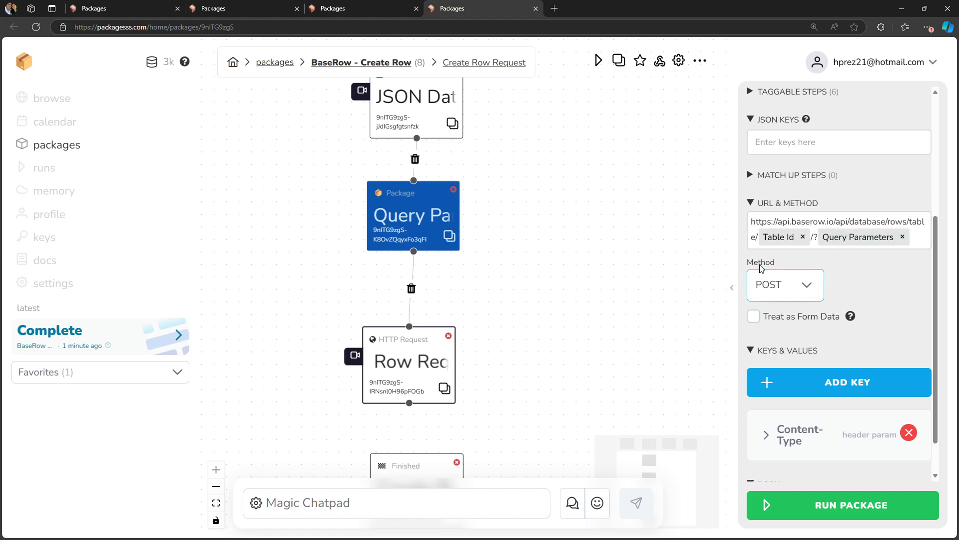
{"action": "scroll", "coordinate": [845, 284], "scroll_direction": "down", "scroll_amount": 1}
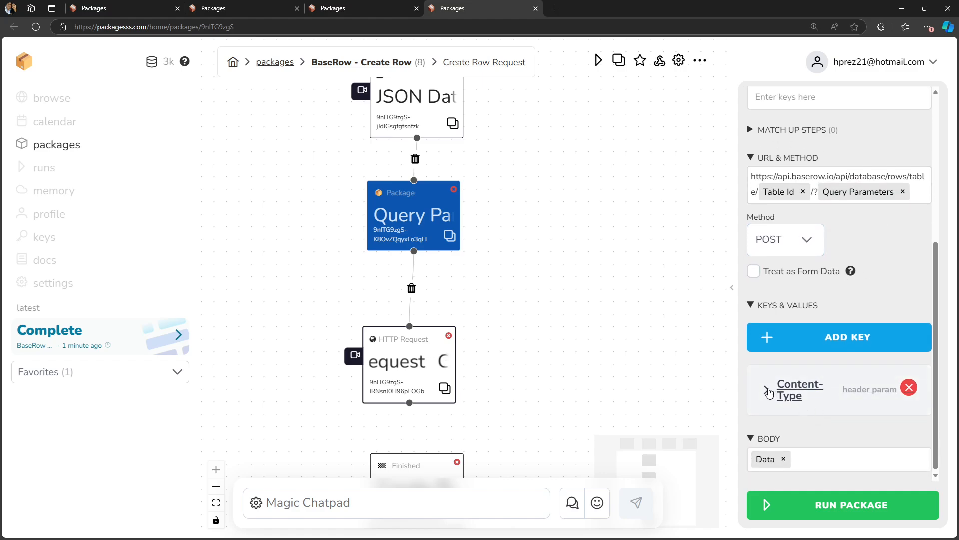
{"action": "left_click", "coordinate": [768, 389]}
{"action": "scroll", "coordinate": [750, 353], "scroll_direction": "down", "scroll_amount": 3}
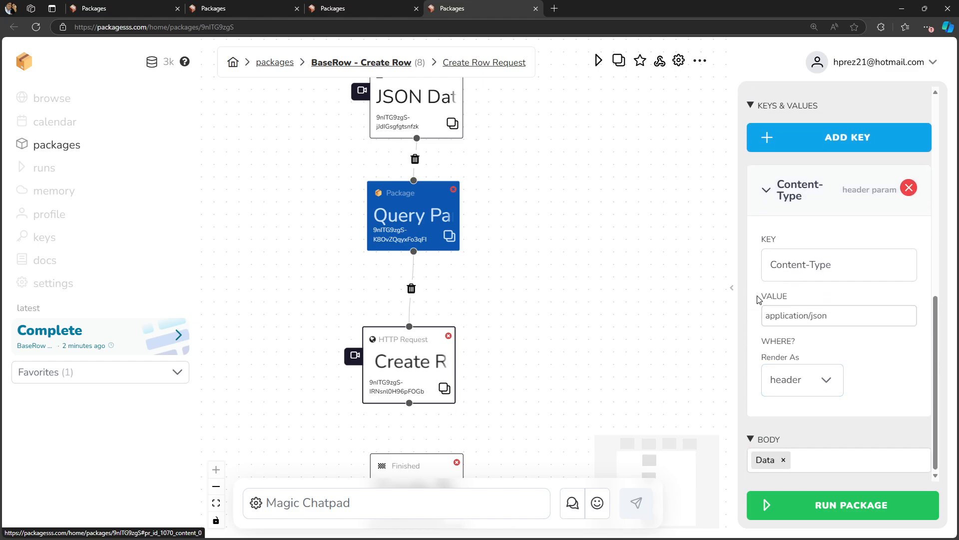
{"action": "left_click", "coordinate": [765, 195]}
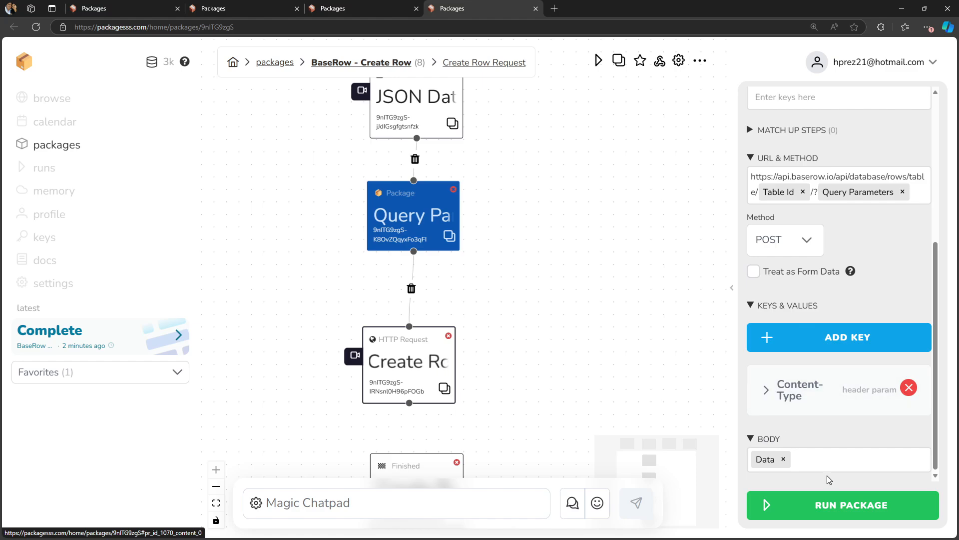
Open the package's run form and fill Table Id with 383548, copied from the Projects table's URL in Baserow
{"action": "left_click", "coordinate": [835, 508]}
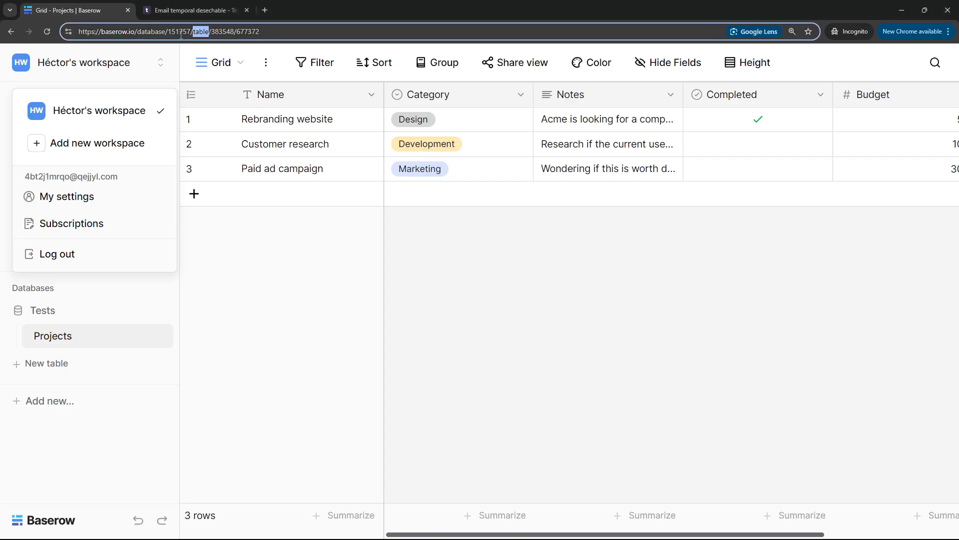
{"action": "double_click", "coordinate": [179, 32]}
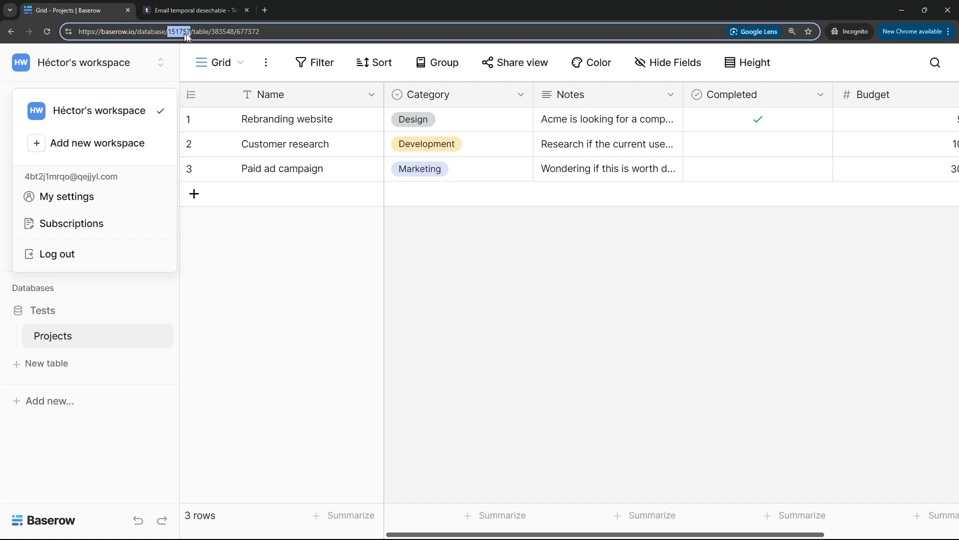
{"action": "double_click", "coordinate": [222, 32]}
{"action": "key", "text": "ctrl+c"}
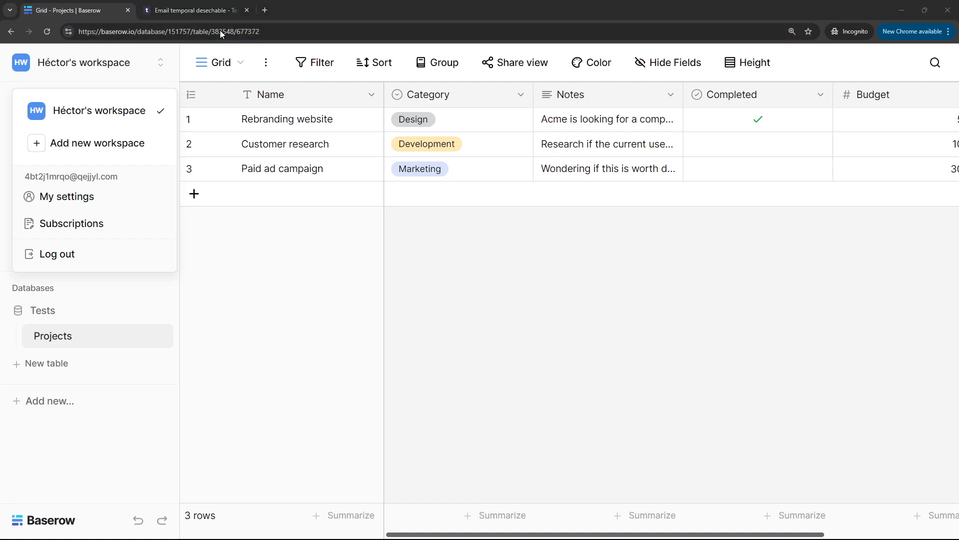
{"action": "key", "text": "alt+Tab"}
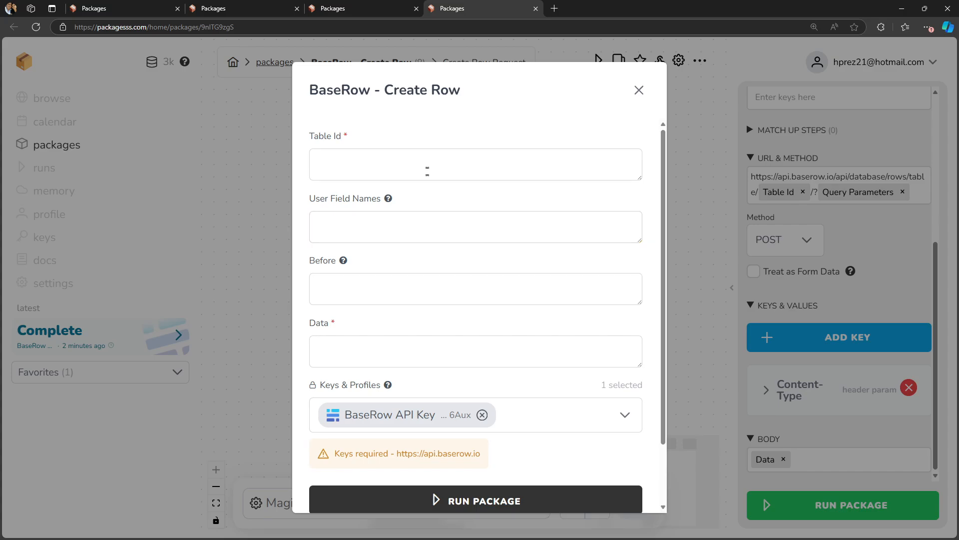
{"action": "left_click", "coordinate": [429, 174]}
{"action": "key", "text": "ctrl+v"}
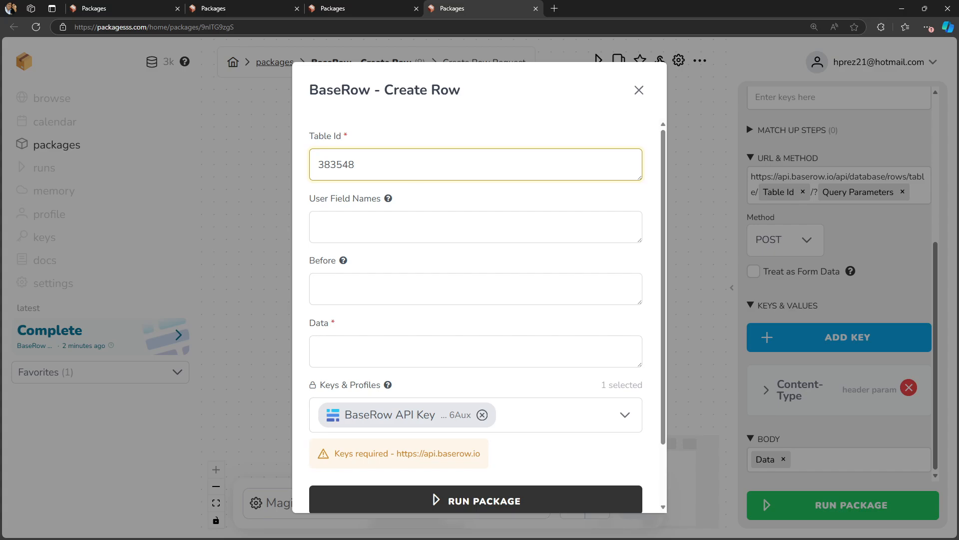
Set User Field Names to true in the run form and close the form
{"action": "left_click", "coordinate": [399, 224]}
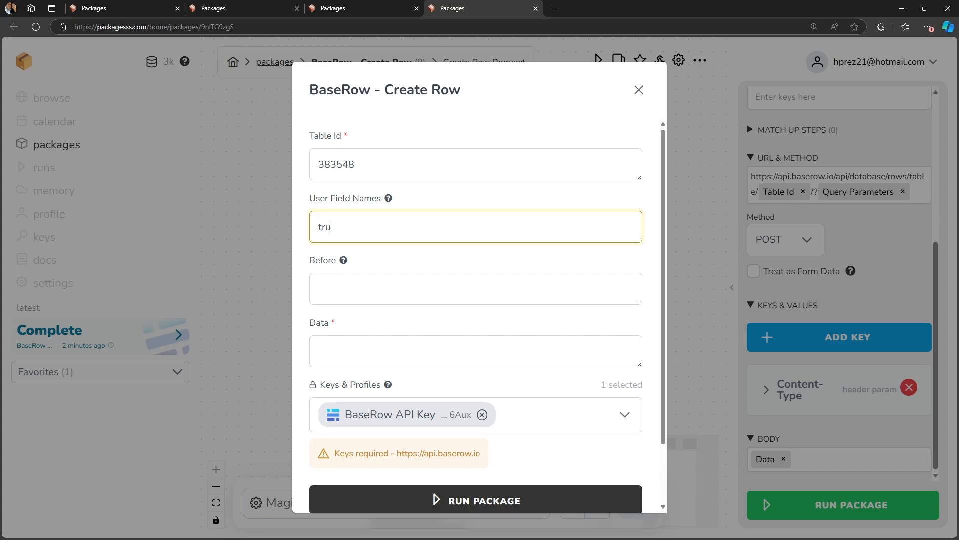
{"action": "type", "text": "true"}
{"action": "left_click", "coordinate": [639, 90]}
Set the default value of the User Field Names input node to true
{"action": "scroll", "coordinate": [537, 253], "scroll_direction": "up", "scroll_amount": 5}
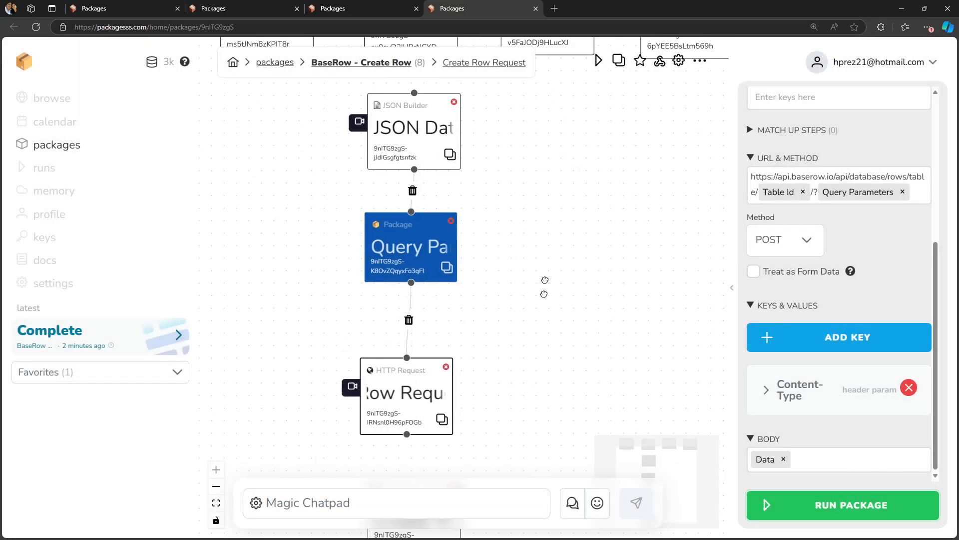
{"action": "left_click", "coordinate": [419, 192]}
{"action": "left_click", "coordinate": [758, 324]}
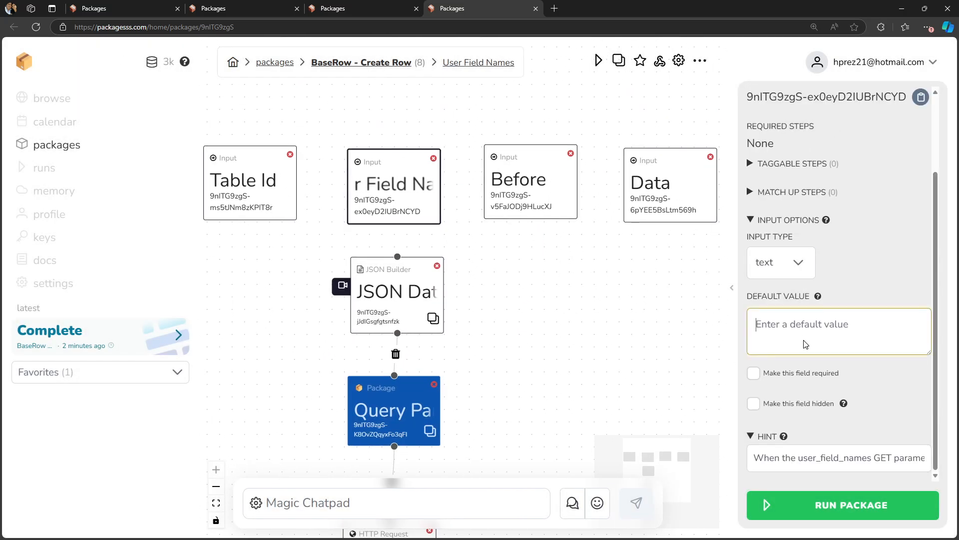
{"action": "type", "text": "true"}
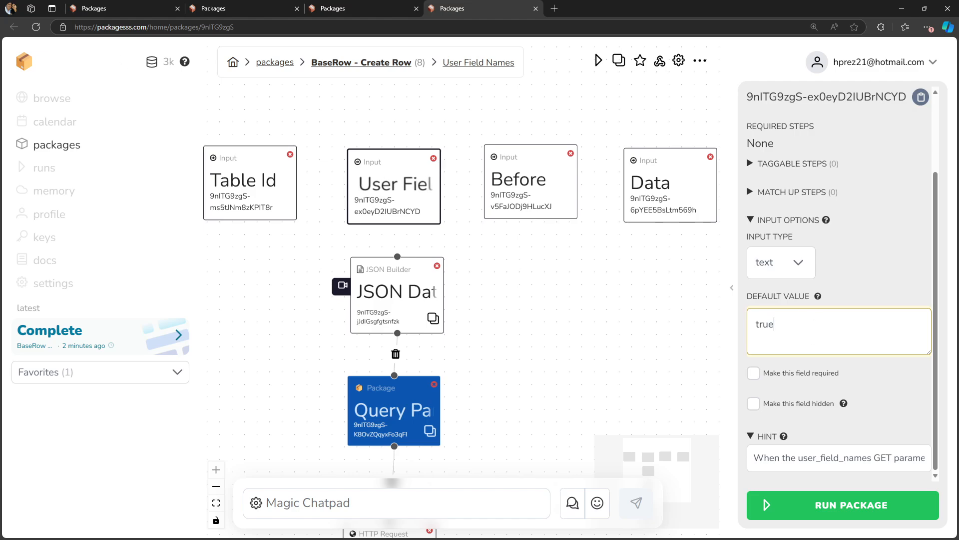
{"action": "left_click", "coordinate": [619, 334]}
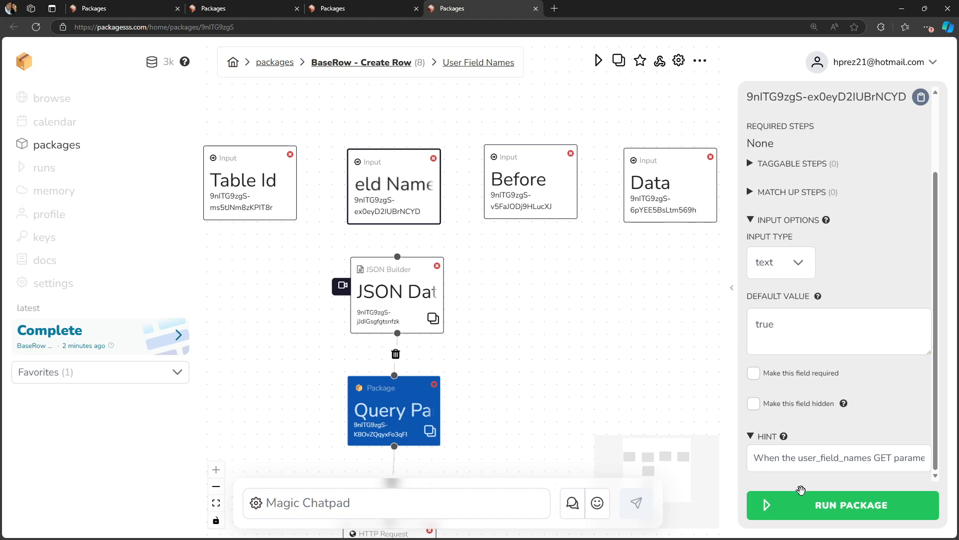
Reopen the run form, check User Field Names, leave Before blank and make the Data field ready for entry
{"action": "left_click", "coordinate": [844, 504]}
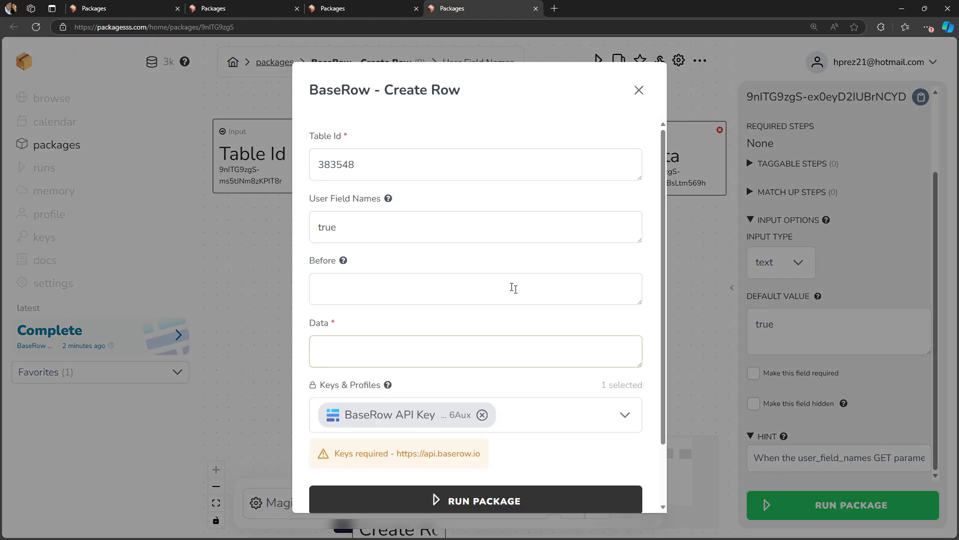
{"action": "left_click", "coordinate": [371, 238]}
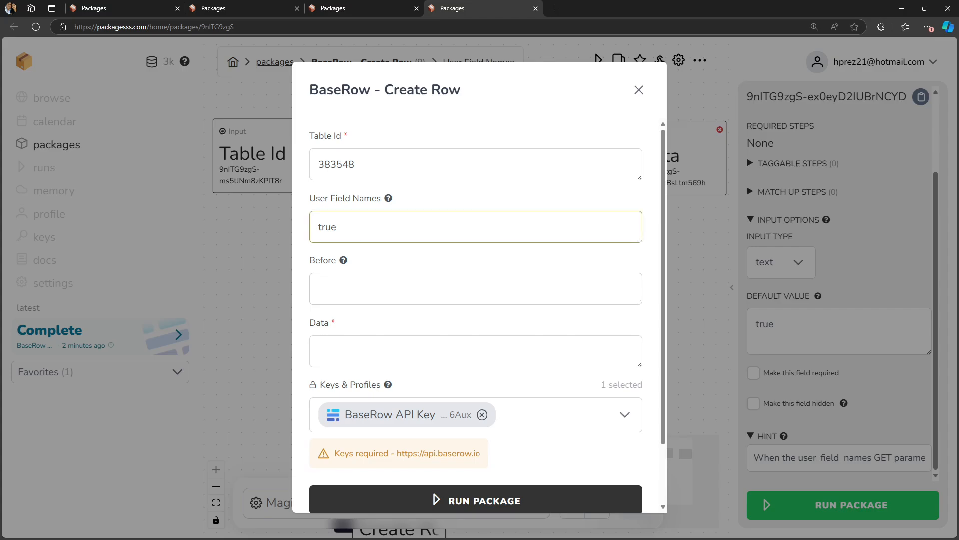
{"action": "key", "text": "ctrl+a"}
{"action": "key", "text": "Tab"}
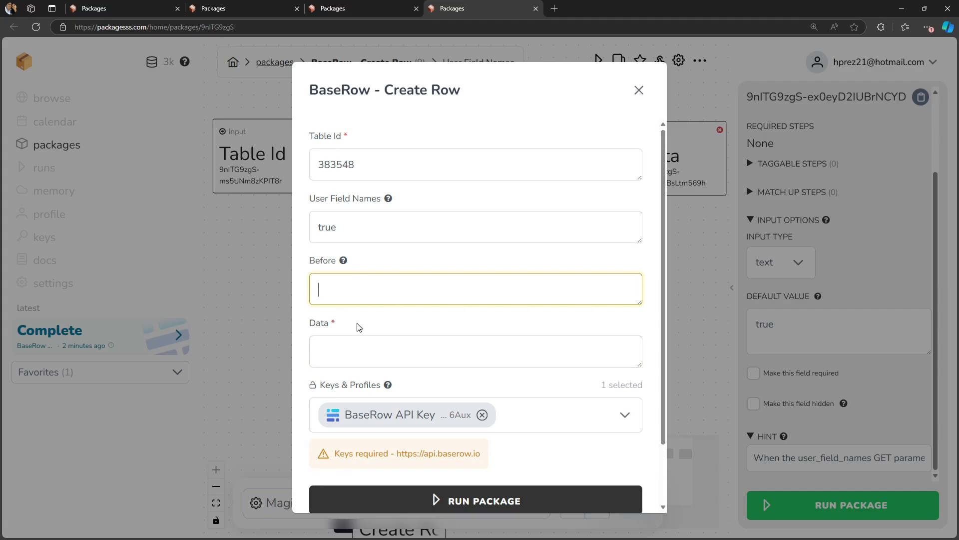
{"action": "key", "text": "Tab"}
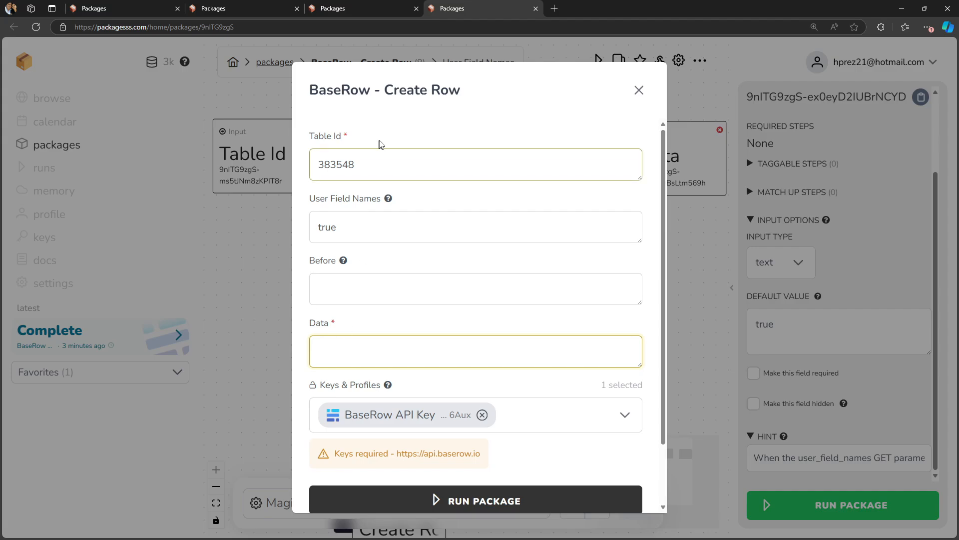
Open the latest BaseRow - Get Row result as raw text and copy its entire JSON
{"action": "left_click", "coordinate": [362, 12]}
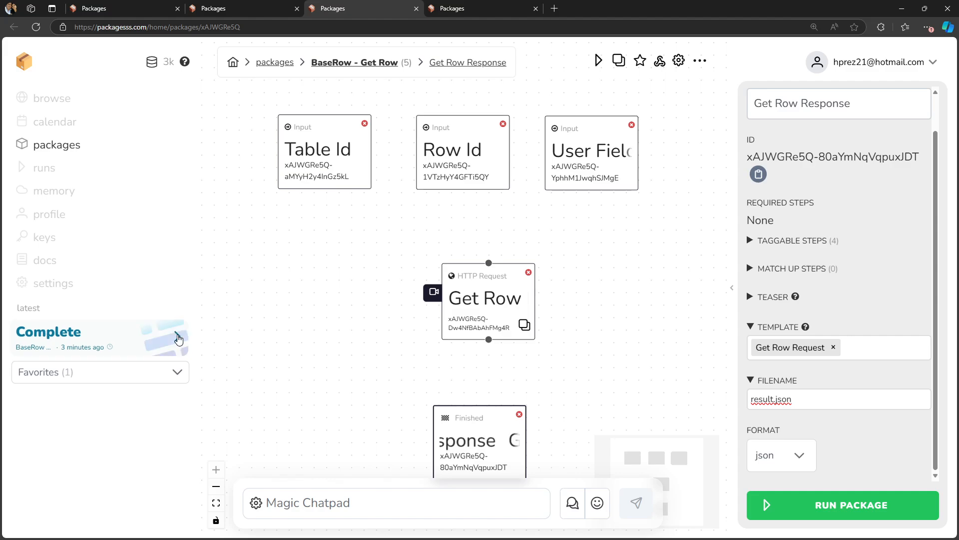
{"action": "left_click", "coordinate": [185, 330]}
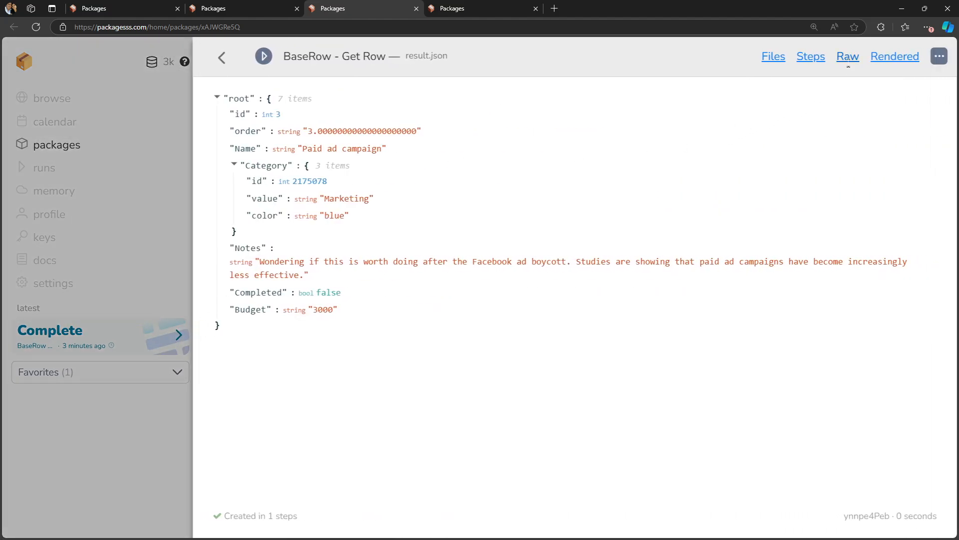
{"action": "left_click", "coordinate": [848, 57]}
{"action": "left_click_drag", "start_coordinate": [667, 122], "coordinate": [253, 97]}
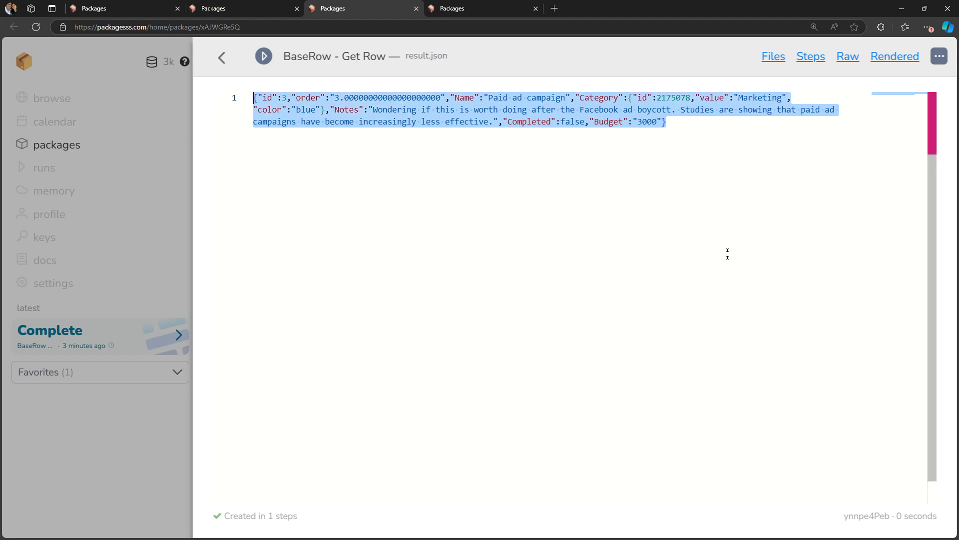
Switch to Visual Studio Code, close the Welcome page, paste the copied JSON into a new file and enlarge the text
{"action": "key", "text": "alt+Tab"}
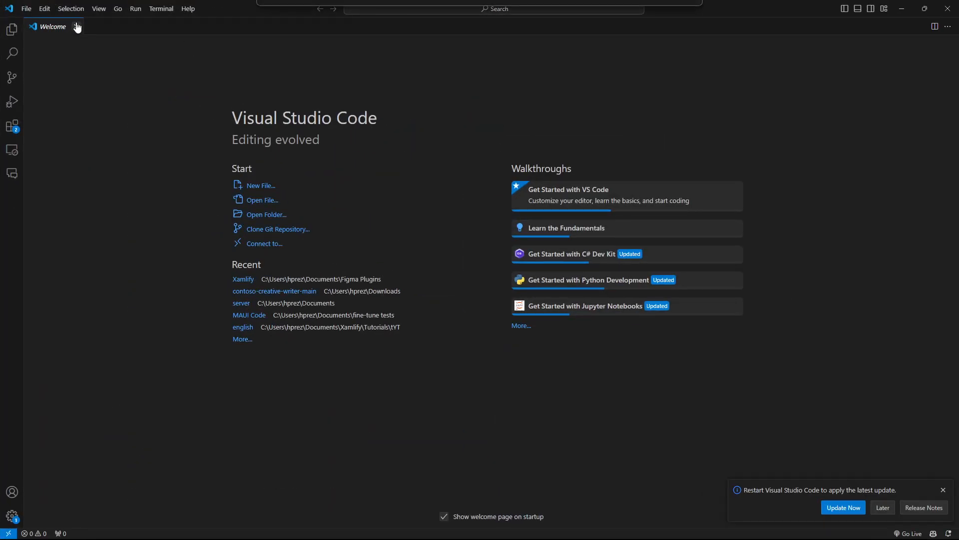
{"action": "left_click", "coordinate": [77, 28]}
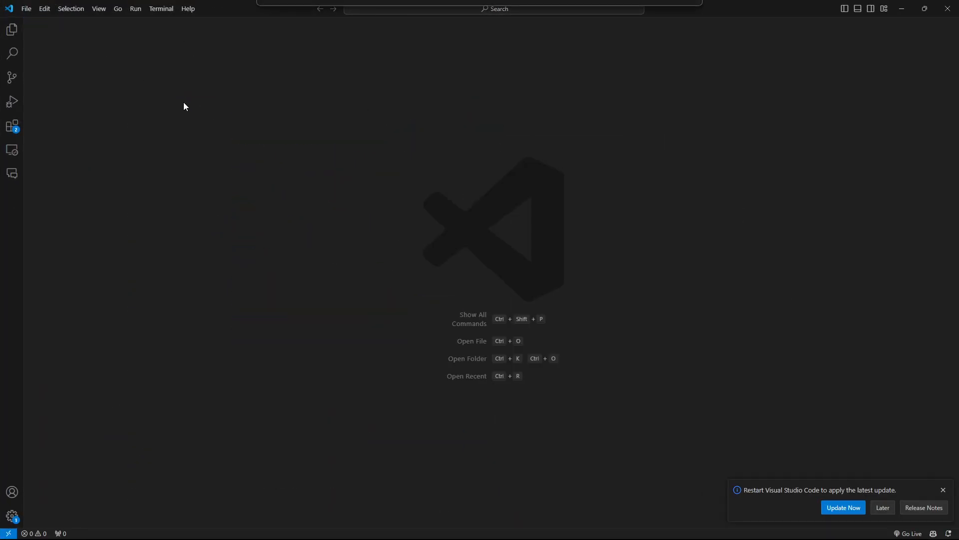
{"action": "key", "text": "ctrl+n"}
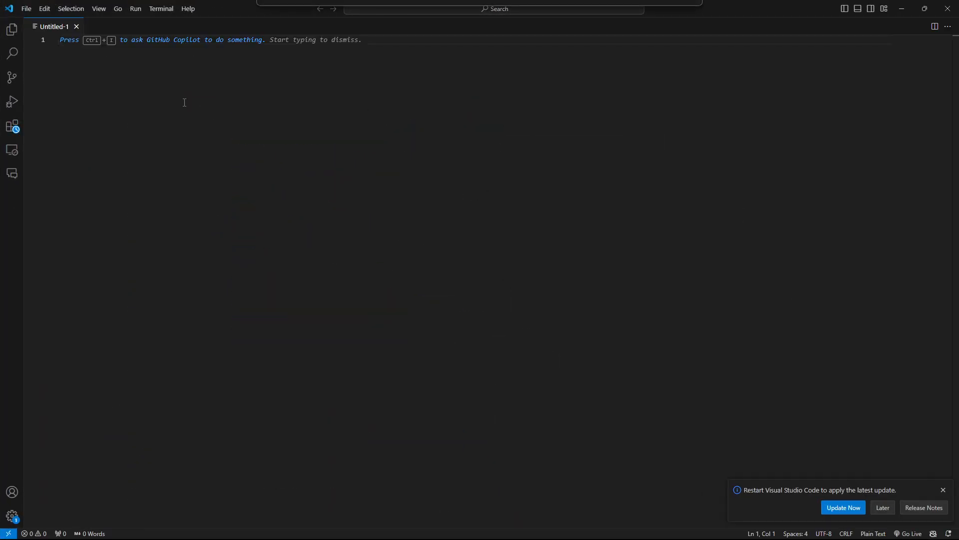
{"action": "key", "text": "ctrl+v"}
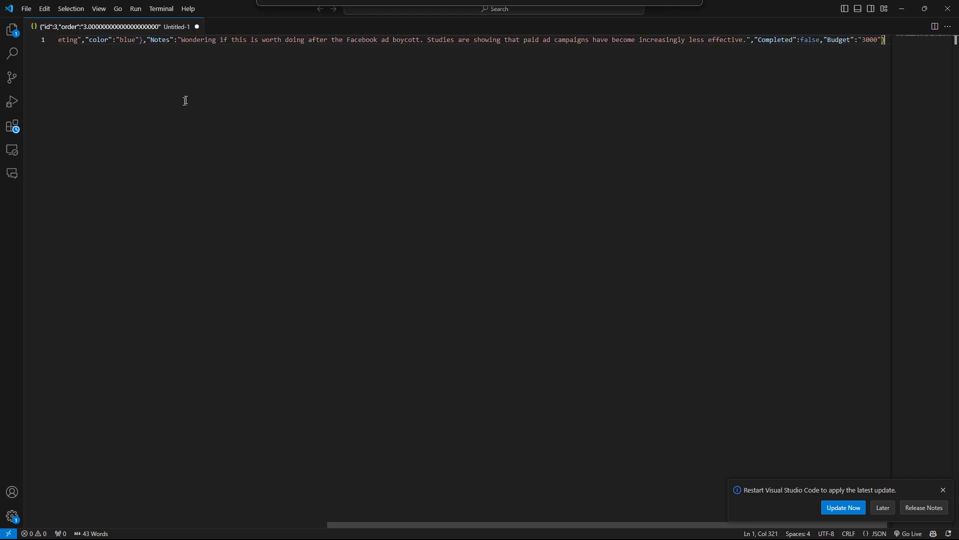
{"action": "key", "text": "ctrl+equal"}
{"action": "key", "text": "ctrl+equal"}
{"action": "key", "text": "ctrl+equal"}
{"action": "key", "text": "ctrl+equal"}
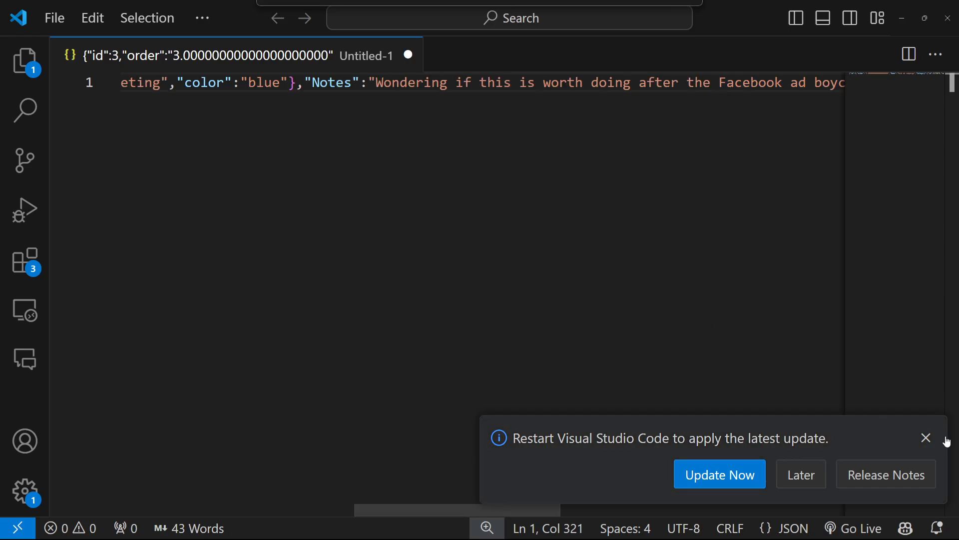
Dismiss the update notification and run Format Document on the pasted JSON
{"action": "left_click", "coordinate": [927, 437]}
{"action": "key", "text": "ctrl+shift+p"}
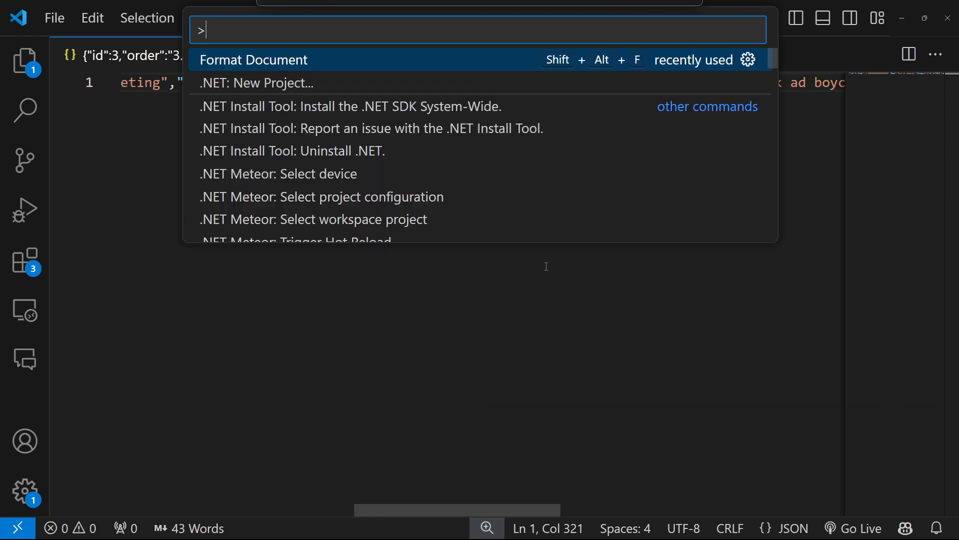
{"action": "type", "text": "for"}
{"action": "key", "text": "Return"}
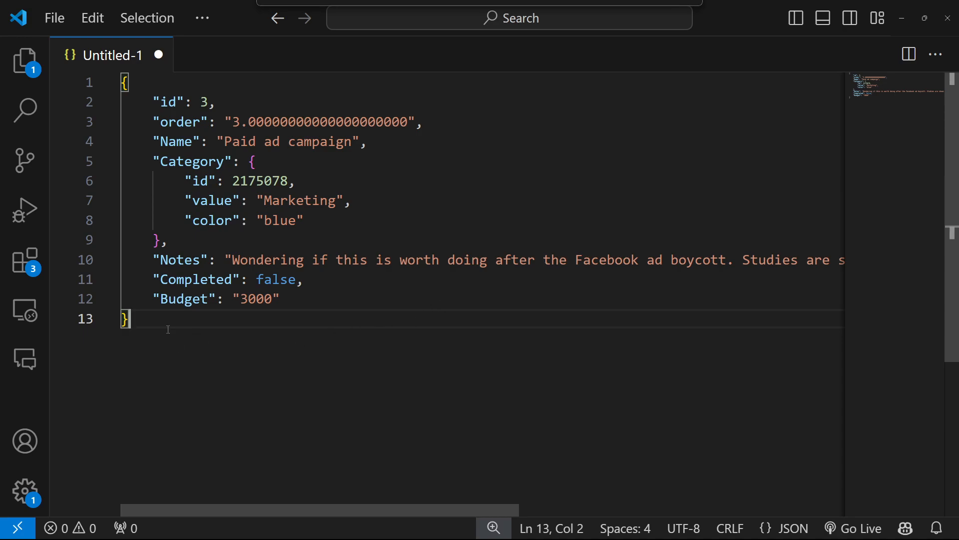
Delete the top-level "id" line from the JSON object, leaving no blank line
{"action": "key", "text": "ctrl+shift+Home"}
{"action": "left_click", "coordinate": [205, 339]}
{"action": "left_click", "coordinate": [437, 122]}
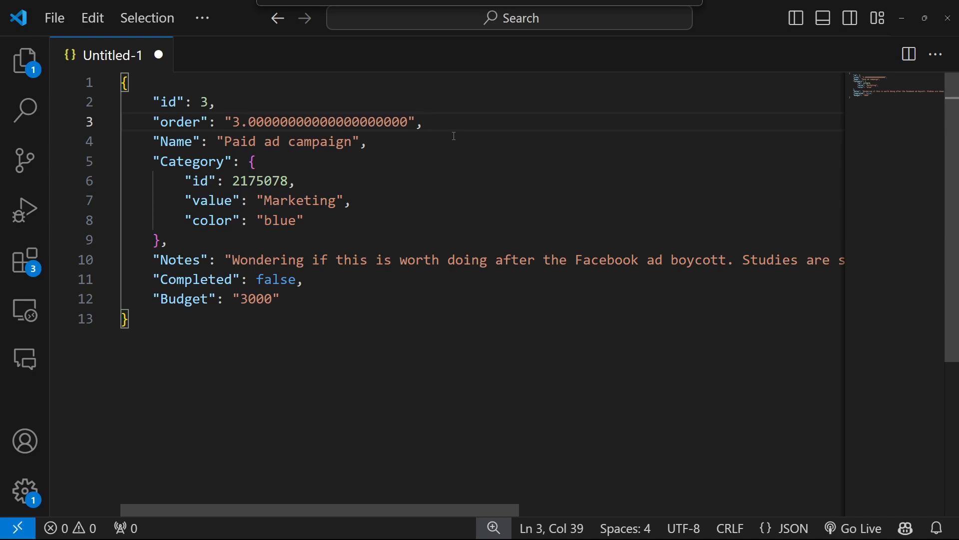
{"action": "key", "text": "Up"}
{"action": "key", "text": "shift+Home"}
{"action": "key", "text": "BackSpace"}
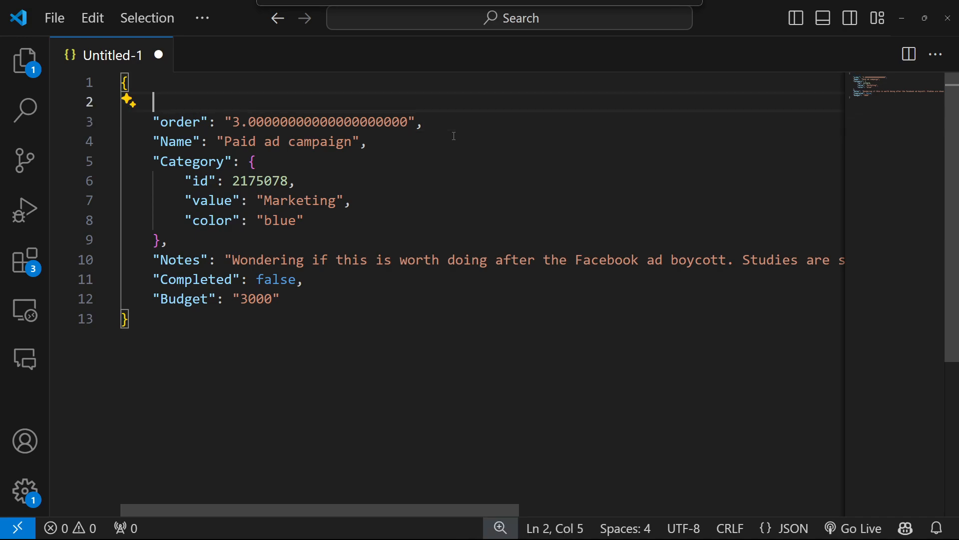
{"action": "key", "text": "shift+Home"}
{"action": "key", "text": "BackSpace"}
{"action": "key", "text": "BackSpace"}
Delete the "order" line from the JSON object, leaving no blank line
{"action": "key", "text": "Down"}
{"action": "key", "text": "End"}
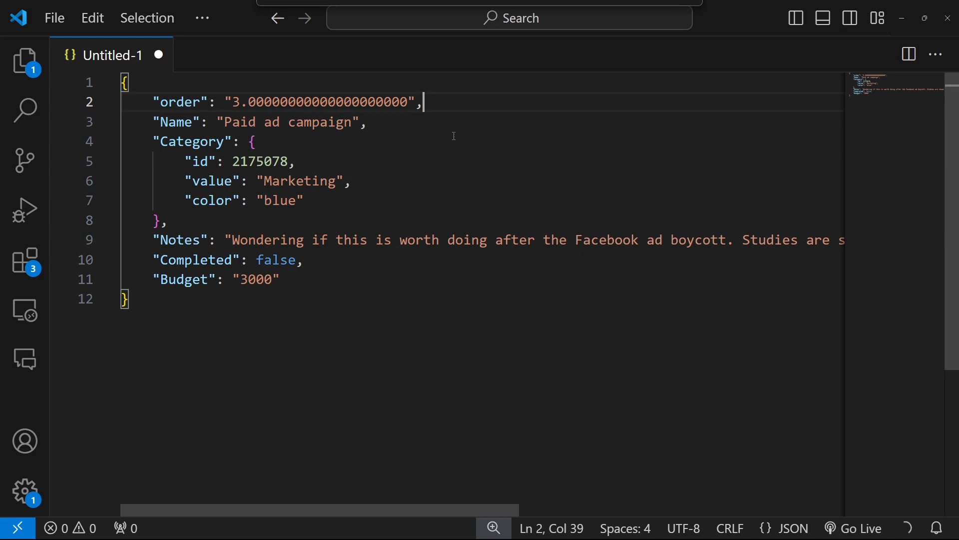
{"action": "key", "text": "shift+Home"}
{"action": "key", "text": "BackSpace"}
{"action": "key", "text": "shift+Home"}
{"action": "key", "text": "BackSpace"}
{"action": "key", "text": "BackSpace"}
{"action": "key", "text": "Down"}
{"action": "key", "text": "Down"}
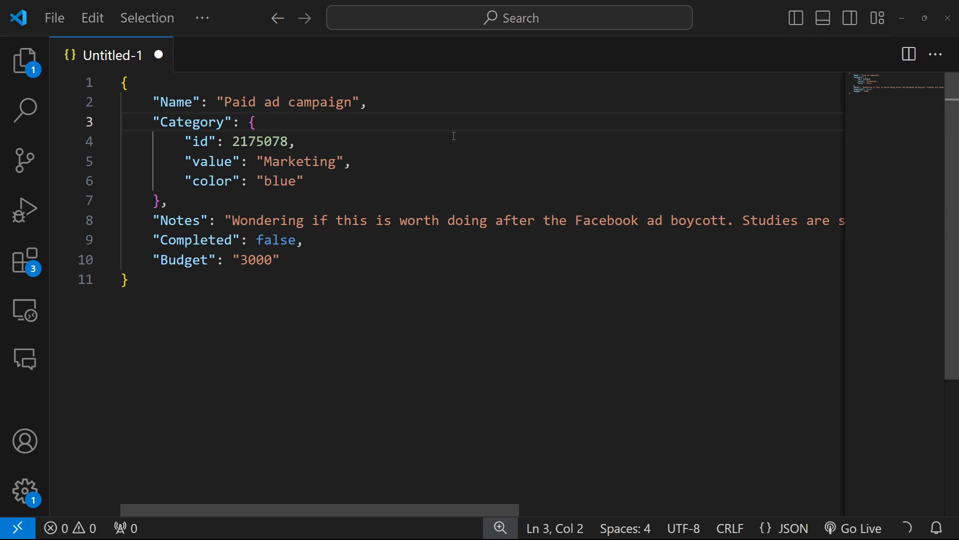
Replace the "Name" value in the JSON with "Testing Packagesss"
{"action": "key", "text": "alt+Tab"}
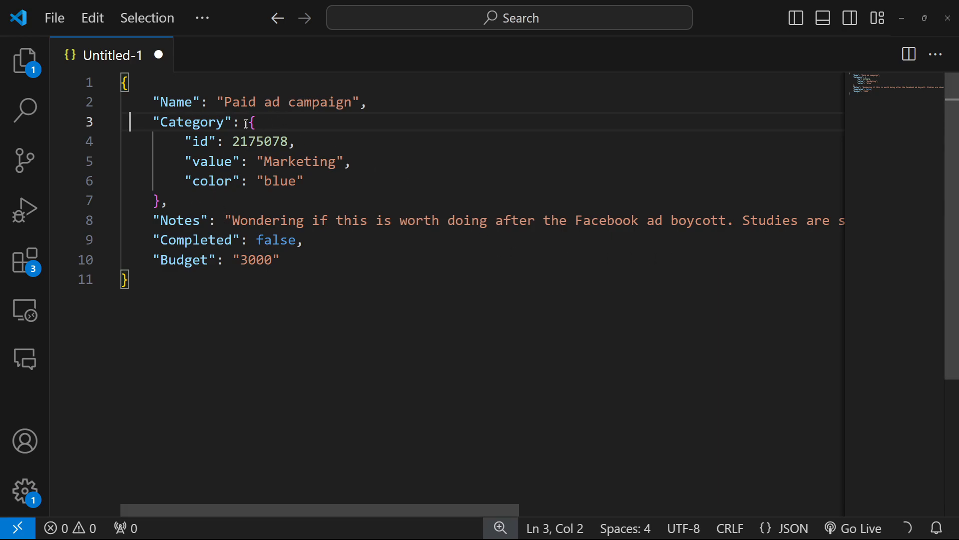
{"action": "left_click_drag", "start_coordinate": [224, 102], "coordinate": [352, 105]}
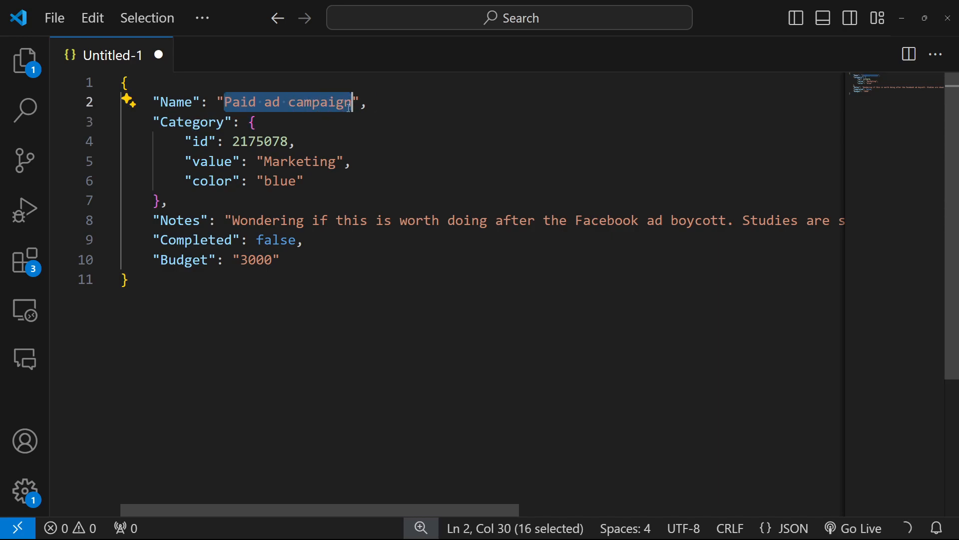
{"action": "key", "text": "BackSpace"}
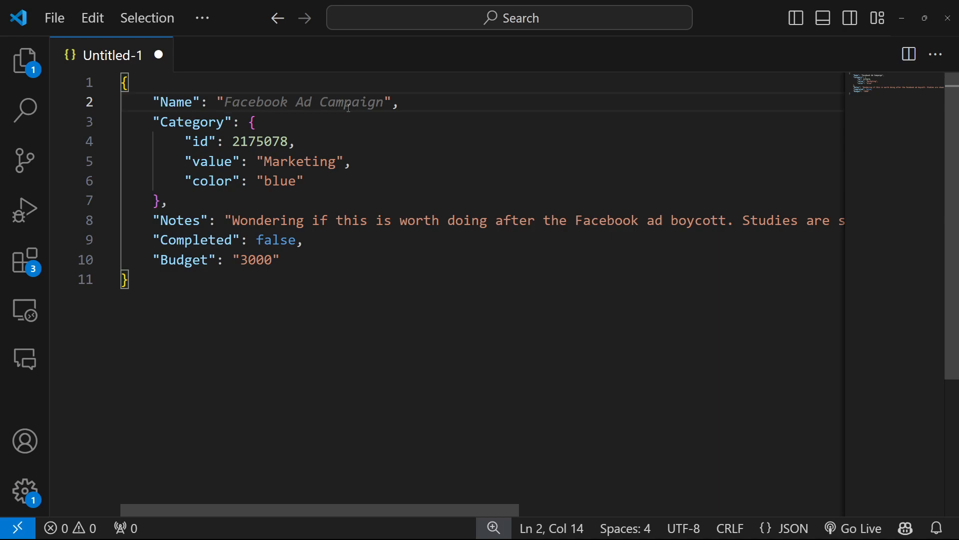
{"action": "type", "text": "Testing Packag"}
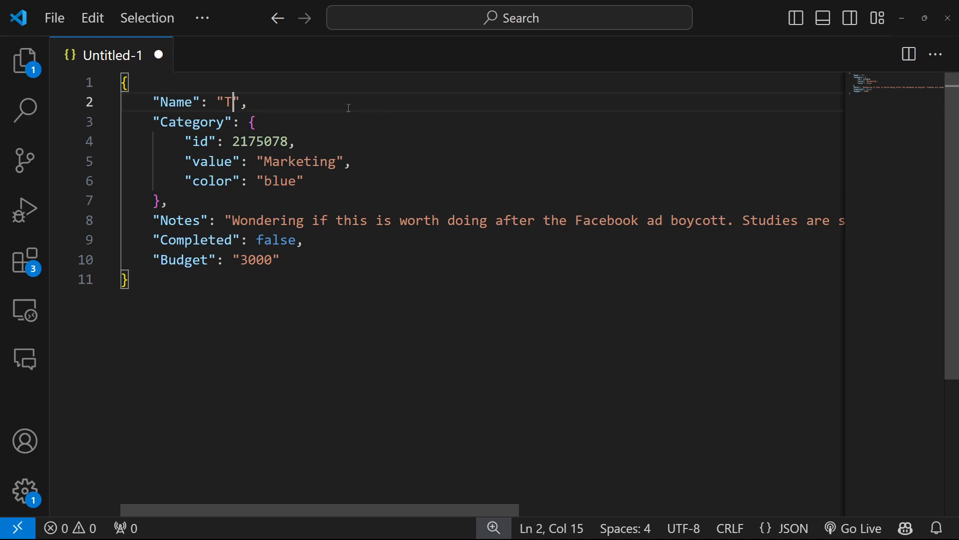
{"action": "type", "text": "esss"}
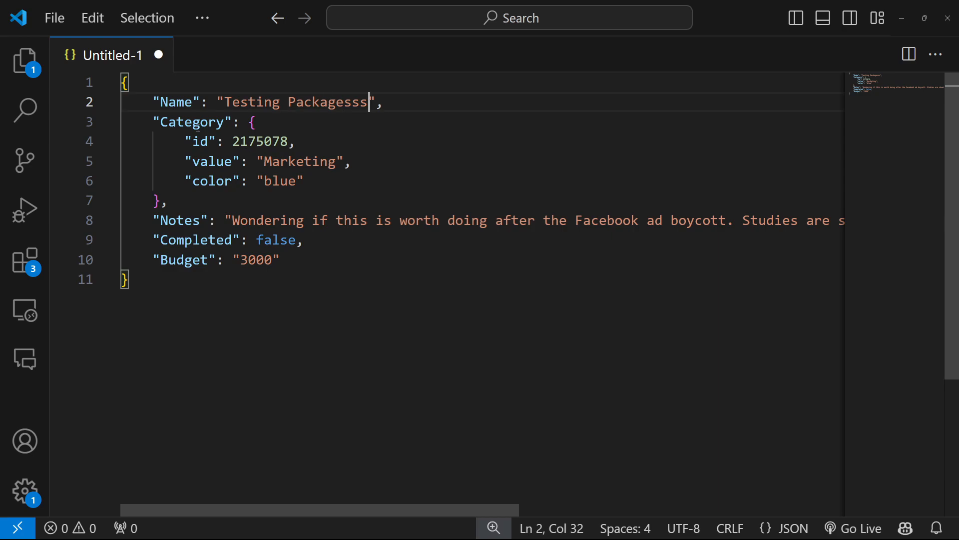
Replace the nested "Category" object with the plain string "Development", checking the category options in the Baserow Projects table
{"action": "left_click_drag", "start_coordinate": [157, 121], "coordinate": [187, 200]}
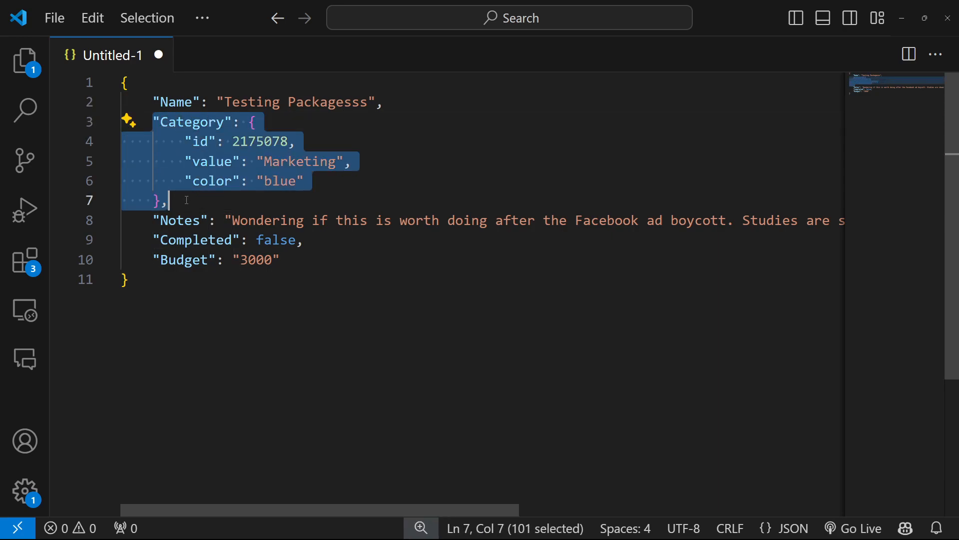
{"action": "left_click_drag", "start_coordinate": [249, 122], "coordinate": [239, 197]}
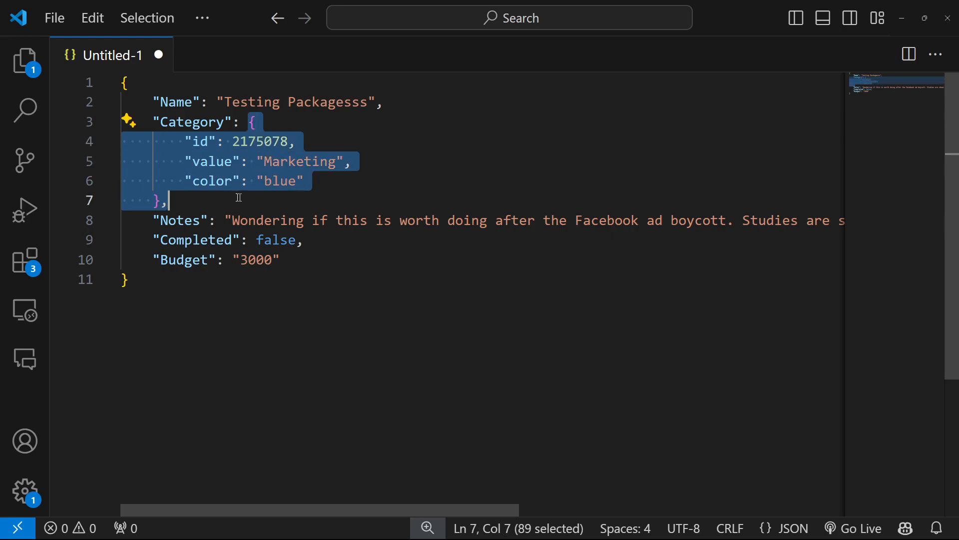
{"action": "left_click", "coordinate": [222, 197]}
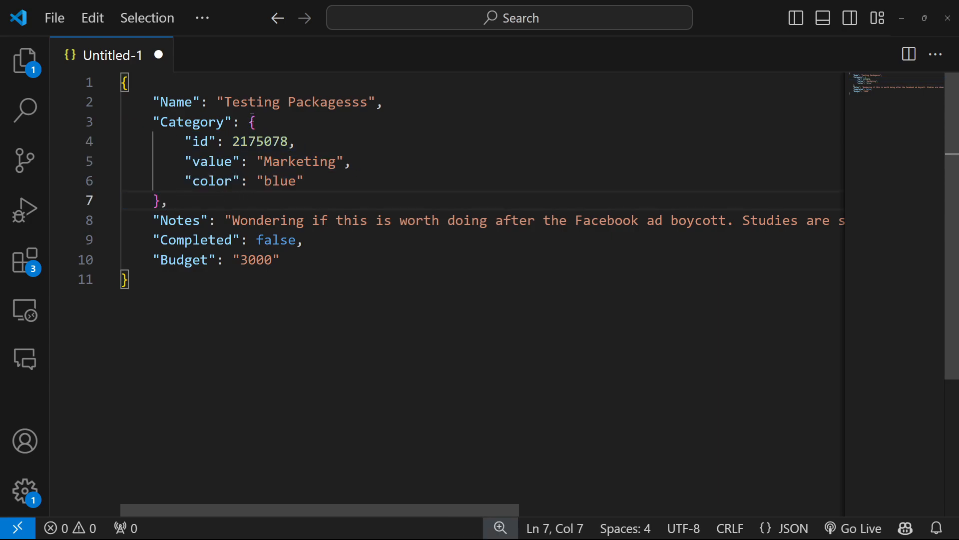
{"action": "left_click_drag", "start_coordinate": [252, 121], "coordinate": [159, 200]}
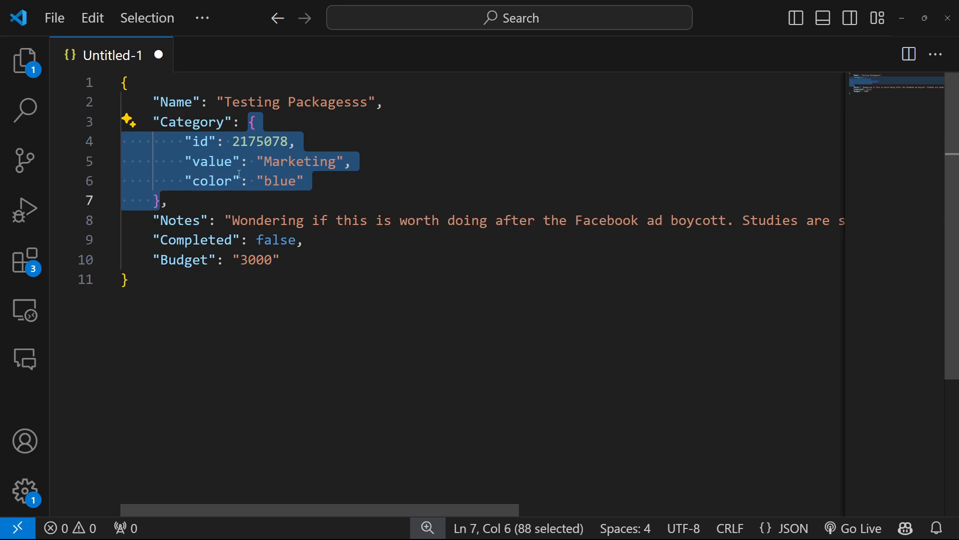
{"action": "type", "text": "\"\","}
{"action": "key", "text": "Right"}
{"action": "key", "text": "Left"}
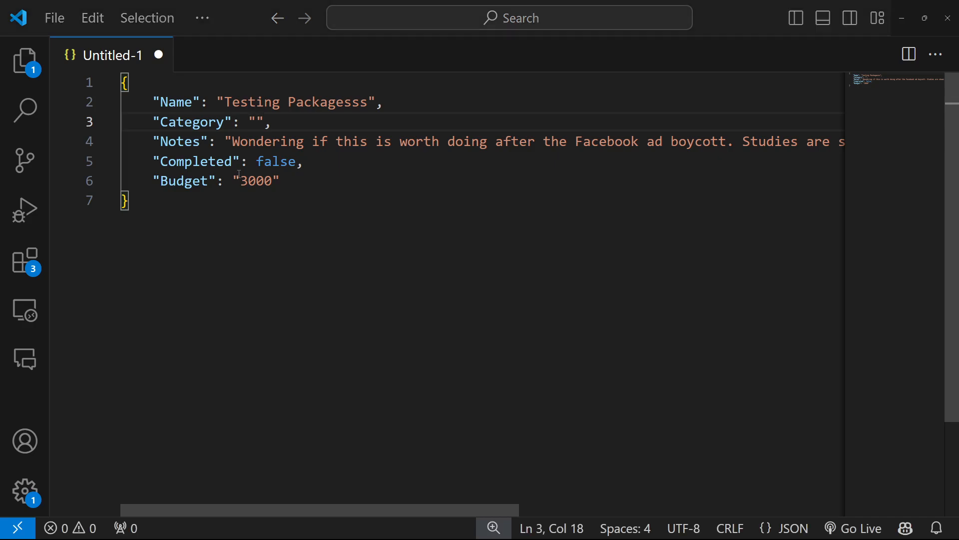
{"action": "key", "text": "alt+Tab"}
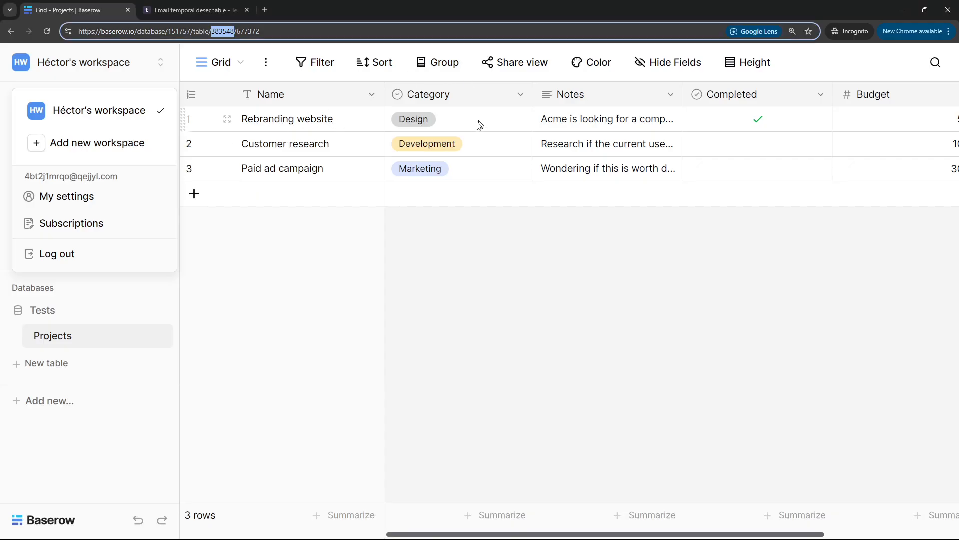
{"action": "key", "text": "alt+Tab"}
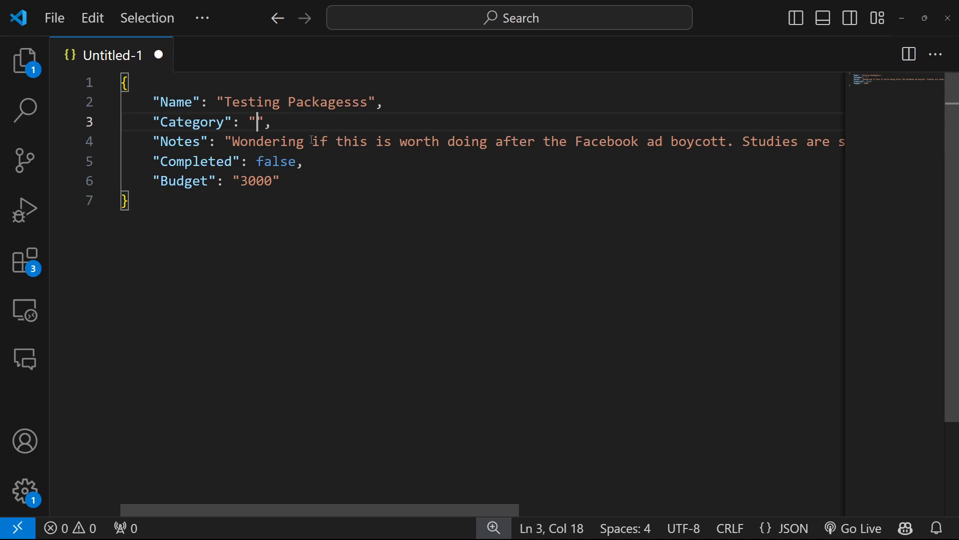
{"action": "type", "text": "Development"}
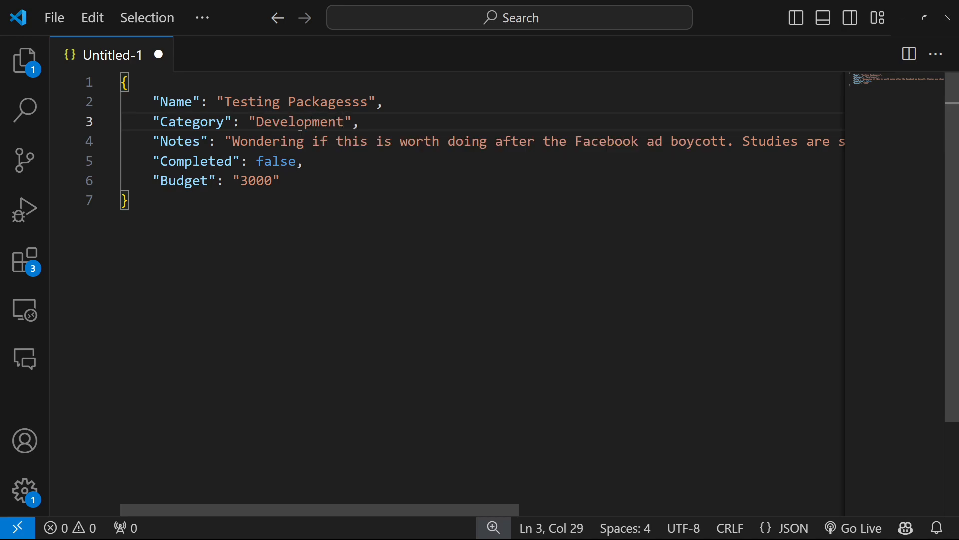
{"action": "left_click_drag", "start_coordinate": [251, 120], "coordinate": [352, 121]}
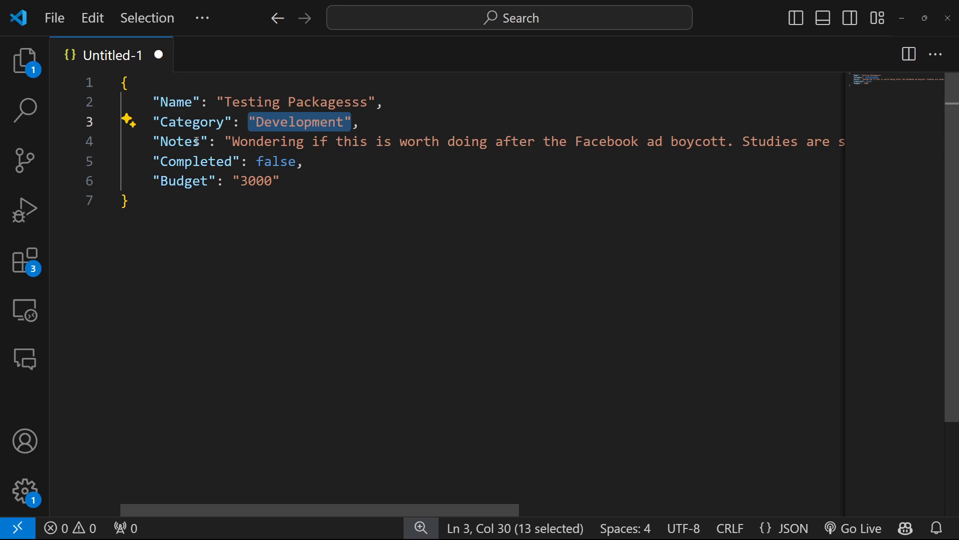
Replace the "Notes" text in the JSON with "This is a test package"
{"action": "left_click", "coordinate": [177, 142]}
{"action": "left_click", "coordinate": [233, 142]}
{"action": "key", "text": "shift+End"}
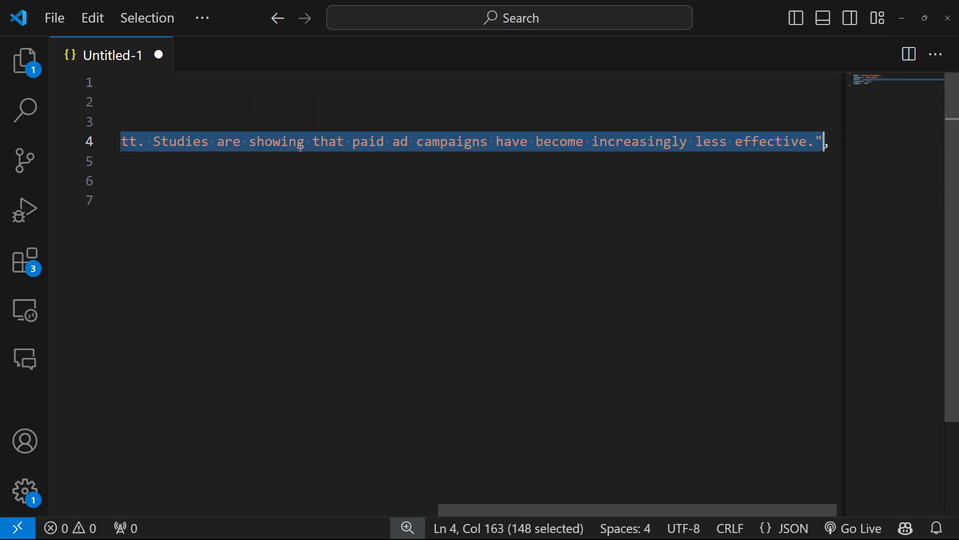
{"action": "key", "text": "shift+Left"}
{"action": "key", "text": "BackSpace"}
{"action": "key", "text": "Tab"}
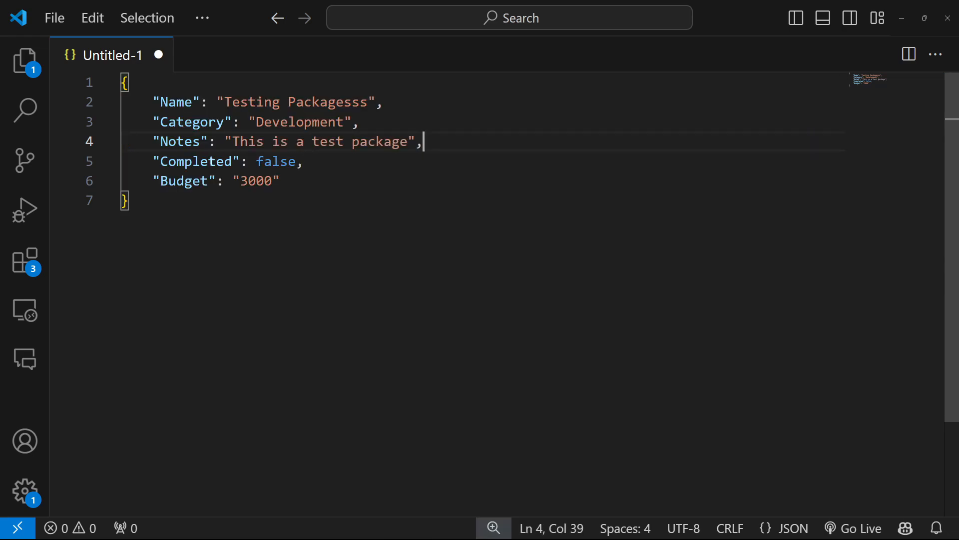
Set "Completed" to true and "Budget" to "15000" in the JSON
{"action": "left_click", "coordinate": [208, 161]}
{"action": "double_click", "coordinate": [280, 162]}
{"action": "type", "text": "tr"}
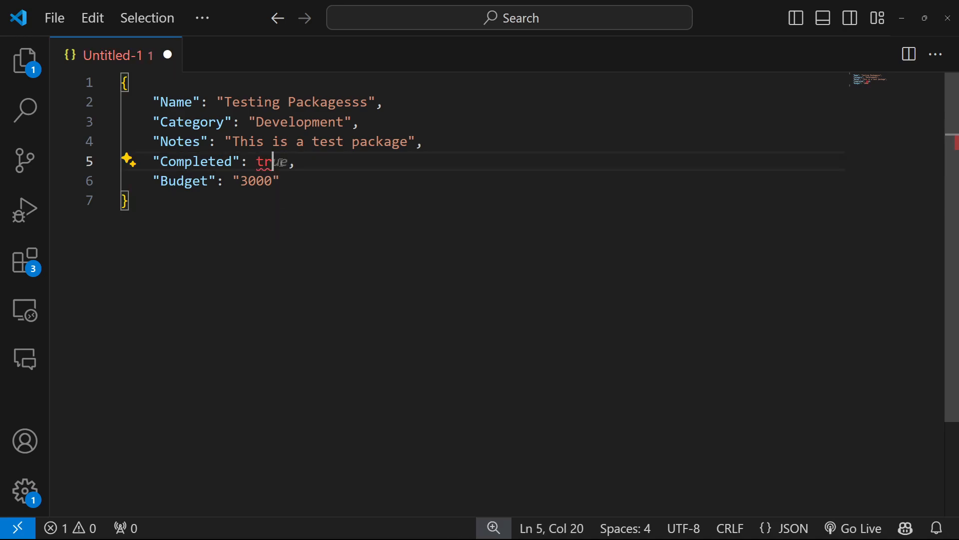
{"action": "key", "text": "Tab"}
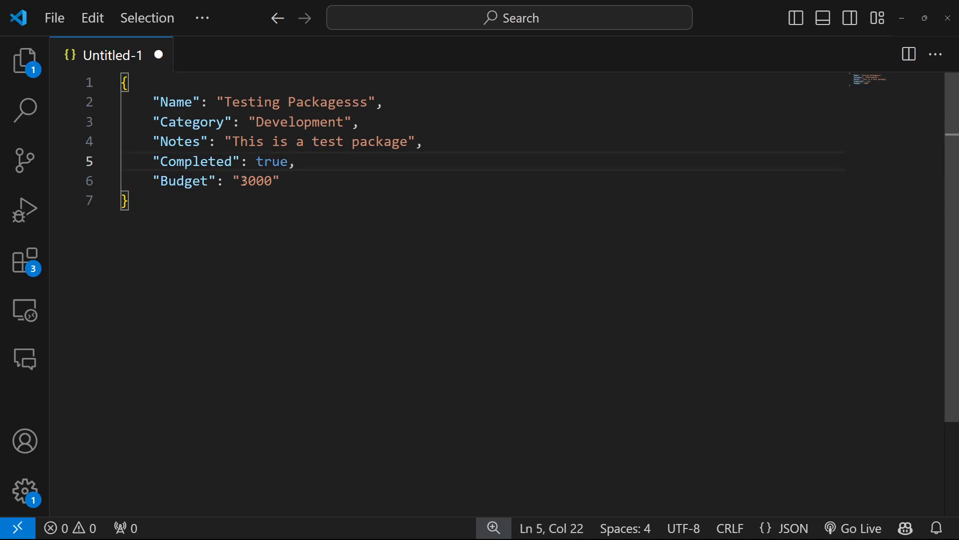
{"action": "left_click_drag", "start_coordinate": [244, 180], "coordinate": [253, 181]}
{"action": "type", "text": "15"}
{"action": "key", "text": "Down"}
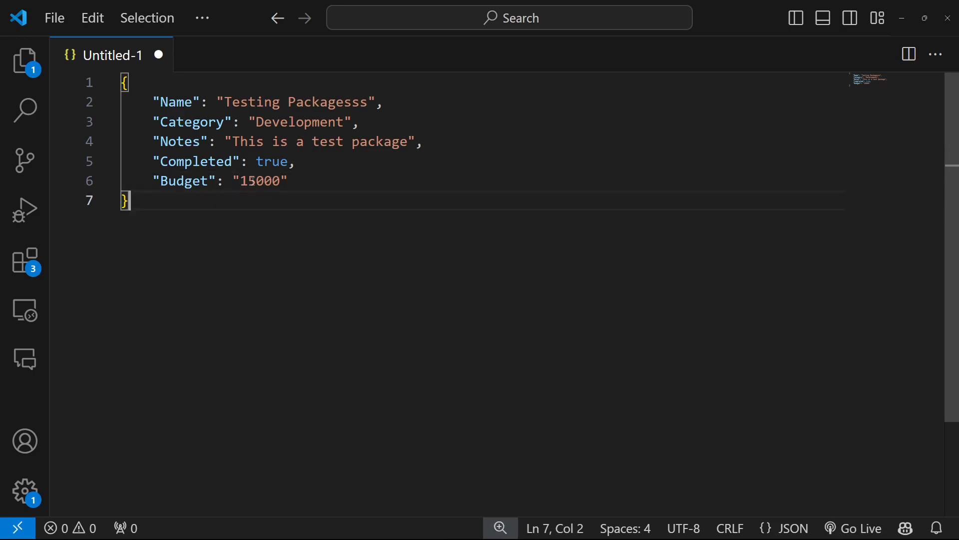
{"action": "key", "text": "Up"}
Copy the complete JSON object, switch to the Projects table in Baserow and close the open workspace menu
{"action": "left_click_drag", "start_coordinate": [260, 225], "coordinate": [121, 82]}
{"action": "key", "text": "ctrl+c"}
{"action": "key", "text": "alt+Tab"}
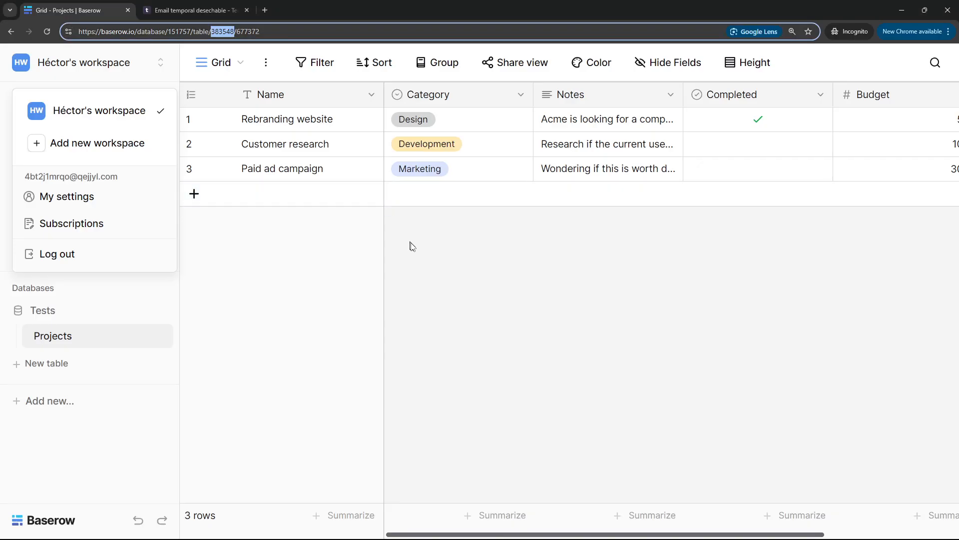
{"action": "left_click", "coordinate": [411, 245]}
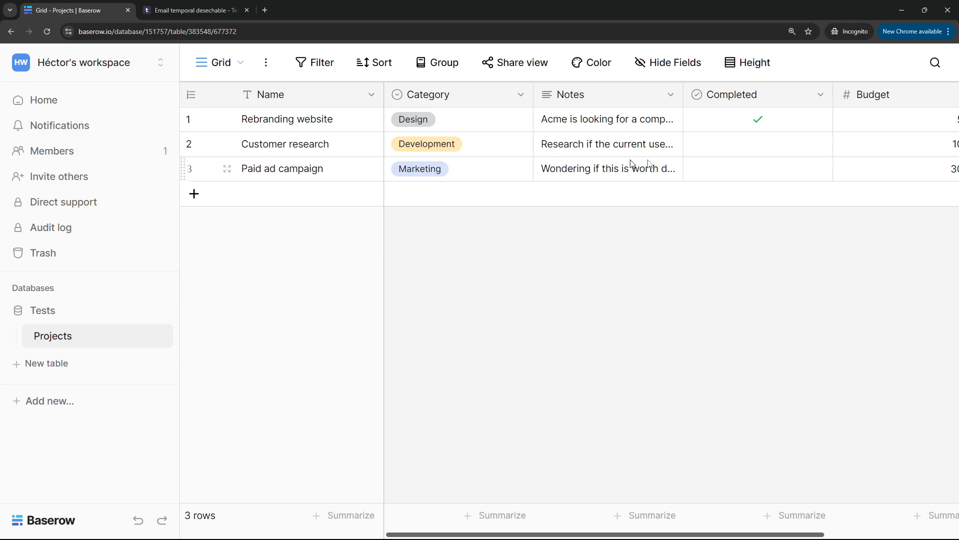
Switch back to Packages and paste the copied JSON object into the Data input of the BaseRow - Create Row run form
{"action": "key", "text": "alt+Tab"}
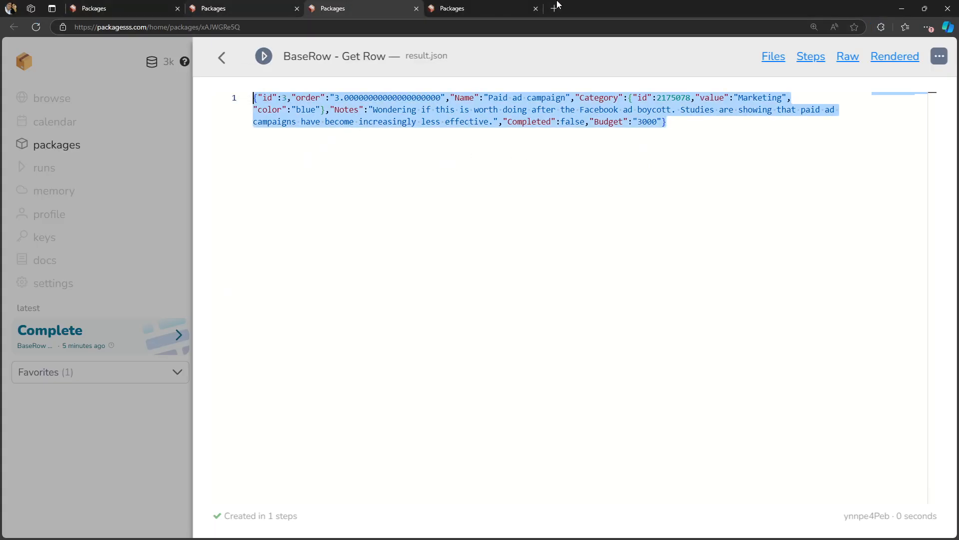
{"action": "left_click", "coordinate": [488, 5]}
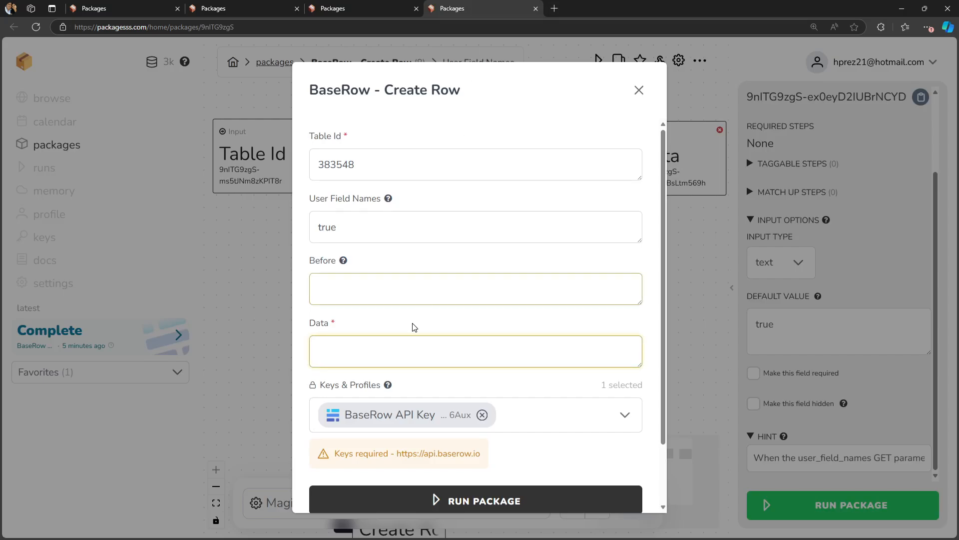
{"action": "key", "text": "ctrl+v"}
{"action": "scroll", "coordinate": [502, 355], "scroll_direction": "down", "scroll_amount": 1}
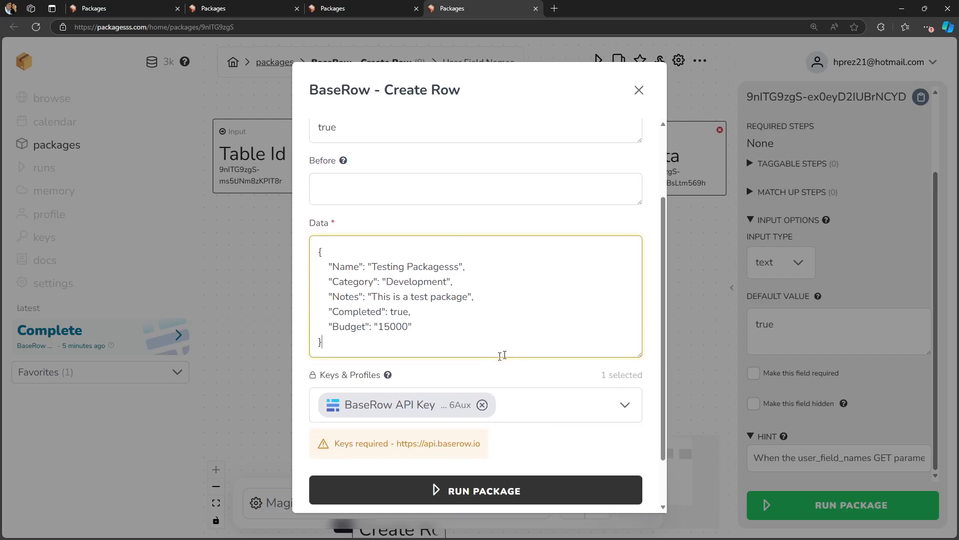
Review the filled-in inputs of the BaseRow - Create Row form and run the package
{"action": "key", "text": "ctrl+a"}
{"action": "key", "text": "Right"}
{"action": "scroll", "coordinate": [653, 272], "scroll_direction": "up", "scroll_amount": 2}
{"action": "scroll", "coordinate": [653, 271], "scroll_direction": "down", "scroll_amount": 3}
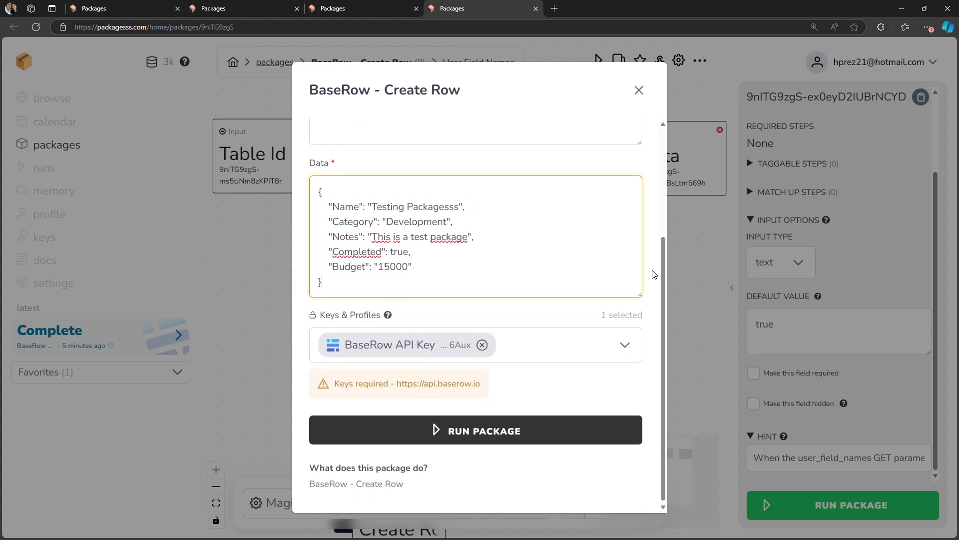
{"action": "left_click", "coordinate": [473, 428]}
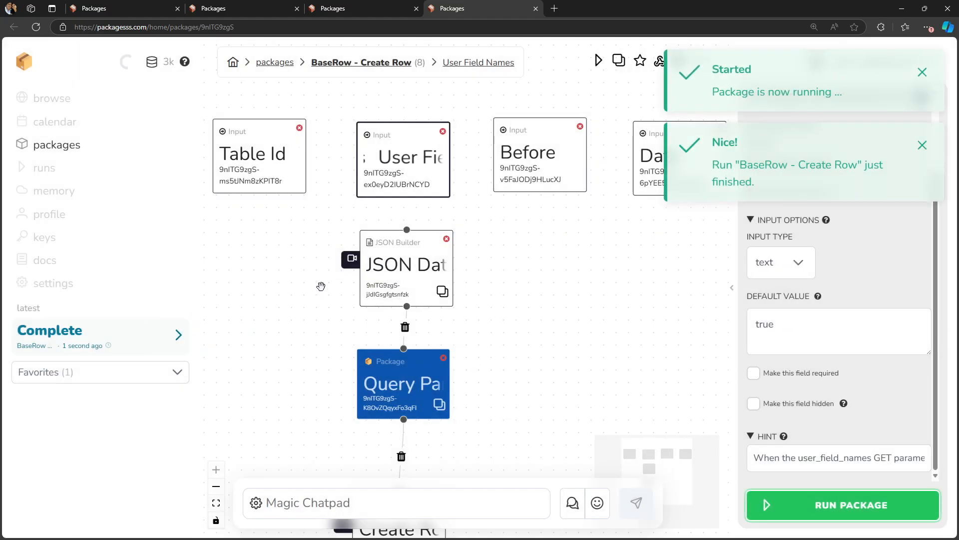
Check the latest run's result against the Projects table in Baserow, including its Budget column, and close the result in Packages
{"action": "left_click", "coordinate": [178, 335]}
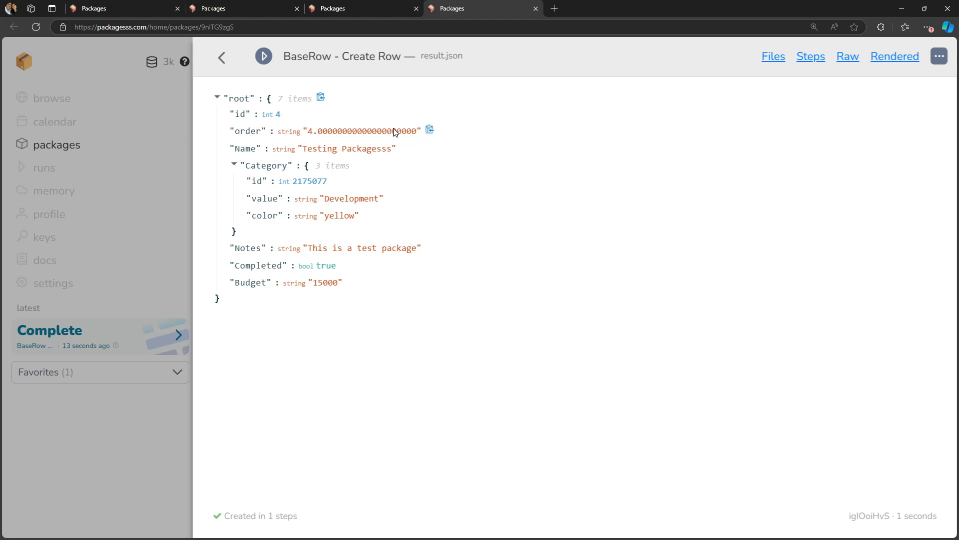
{"action": "key", "text": "alt+Tab"}
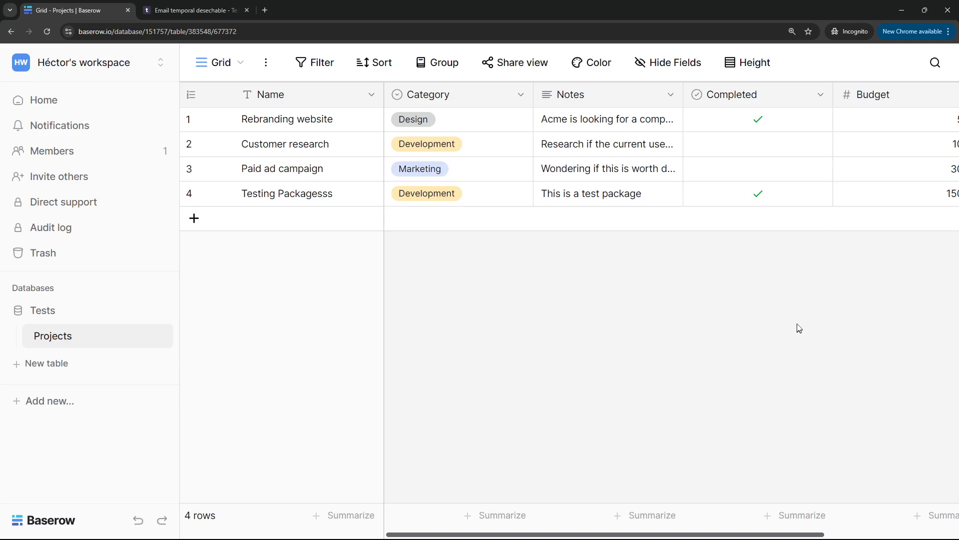
{"action": "mouse_move", "coordinate": [583, 537]}
{"action": "left_click_drag", "start_coordinate": [722, 535], "coordinate": [644, 458]}
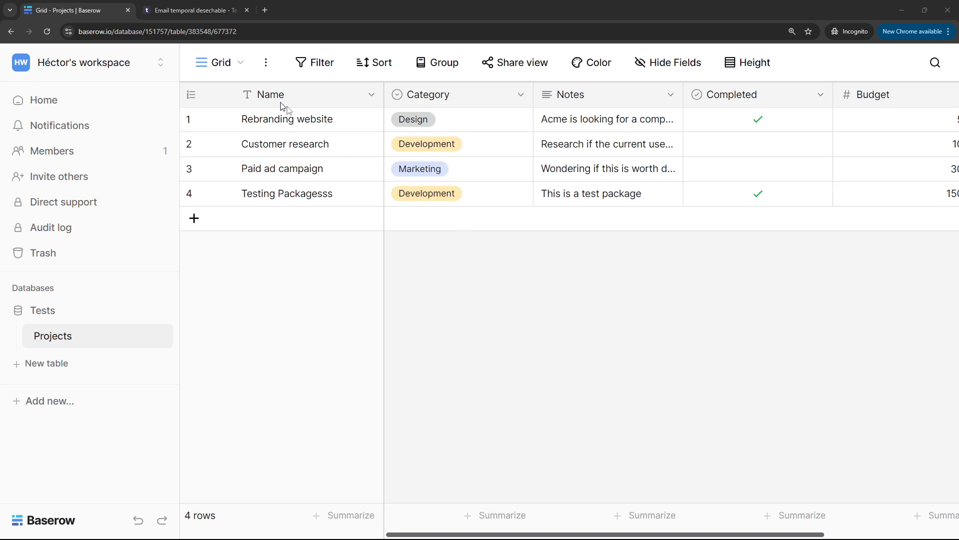
{"action": "key", "text": "alt+Tab"}
{"action": "left_click", "coordinate": [222, 58]}
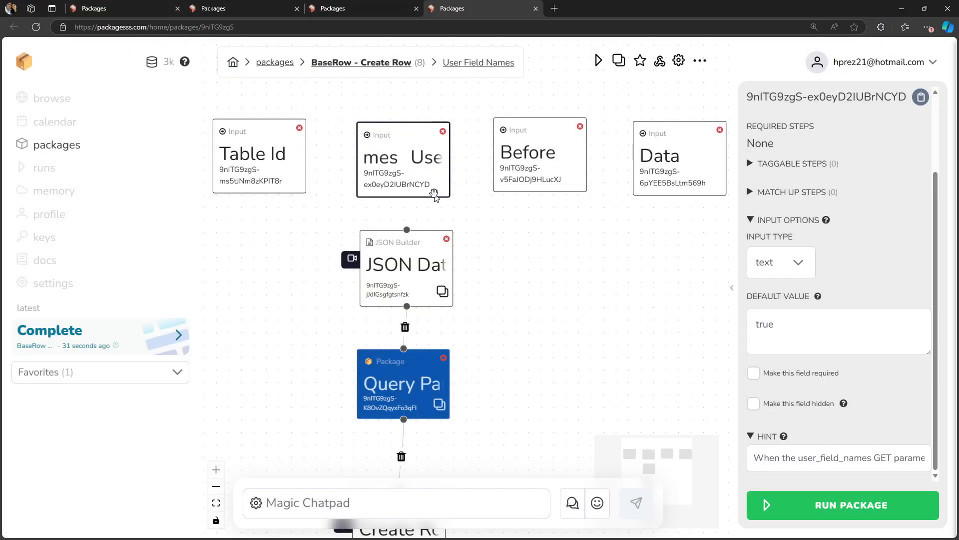